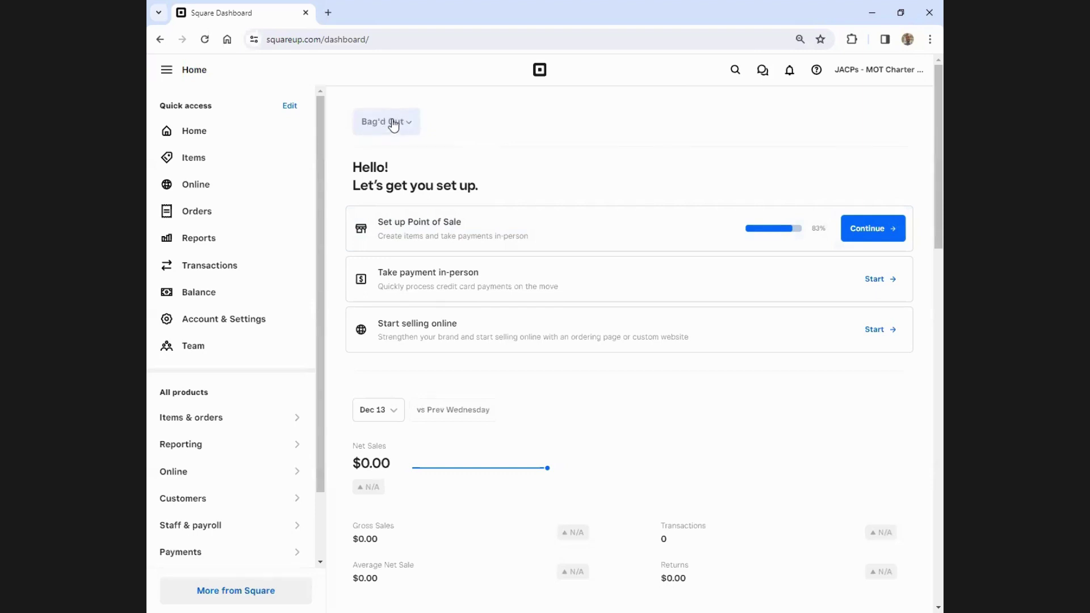
Browse the business location list and switch the dashboard to DND Care
left_click(411, 126)
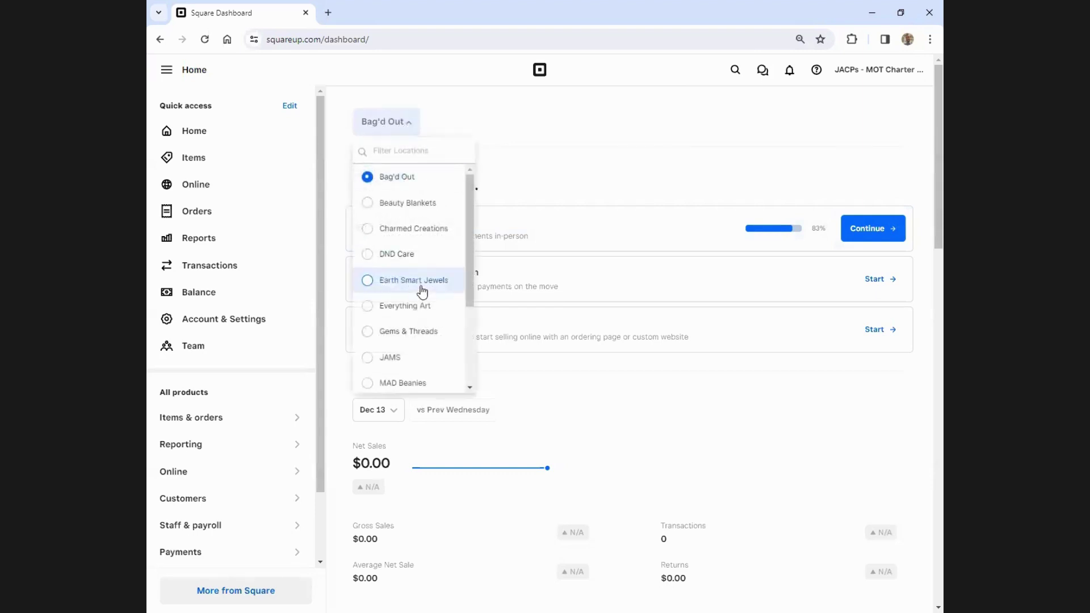
scroll(408, 272, "down", 3)
scroll(406, 328, "up", 3)
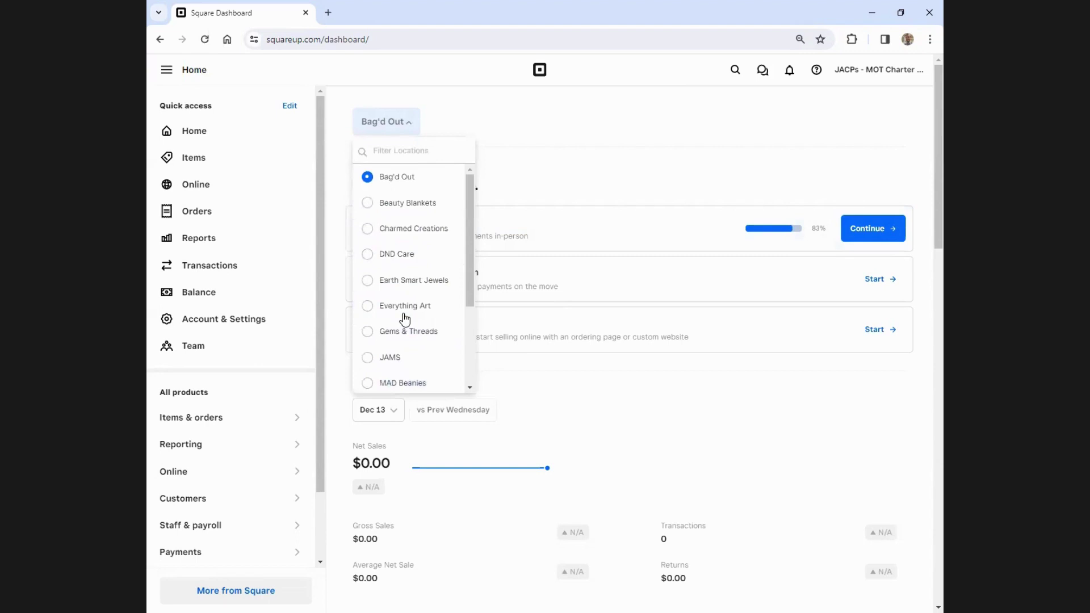
left_click(399, 124)
left_click(402, 128)
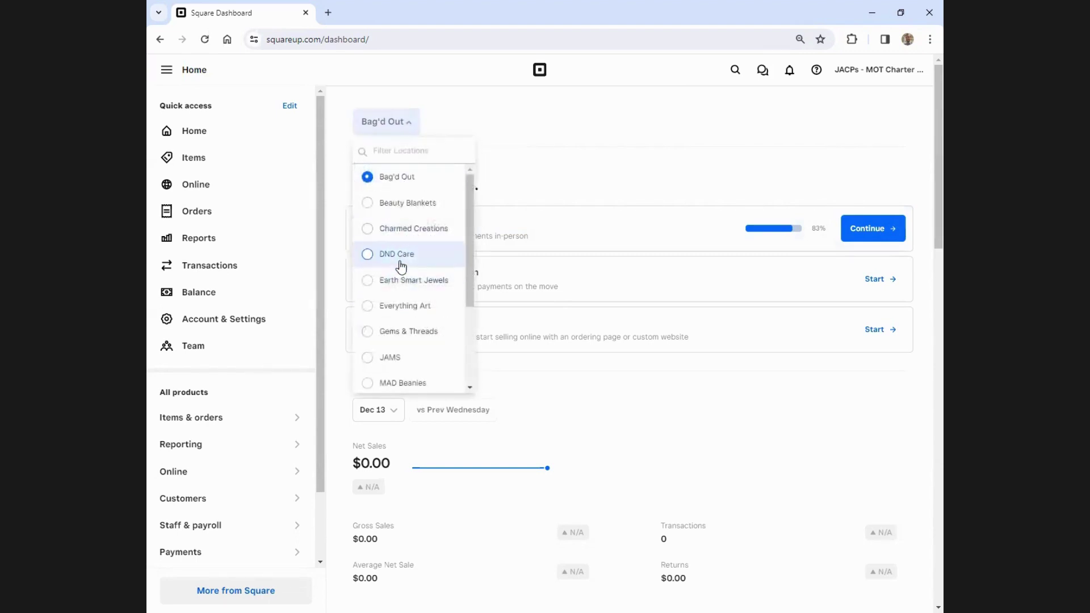
left_click(399, 255)
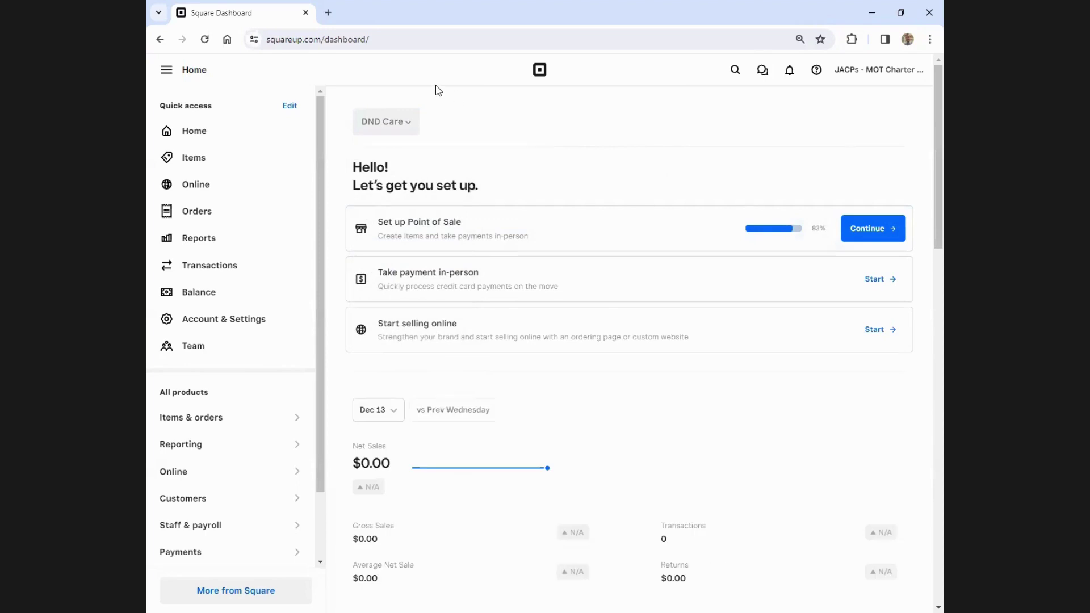
Switch the dashboard from DND Care to the Everything Art location
left_click(403, 122)
left_click(396, 309)
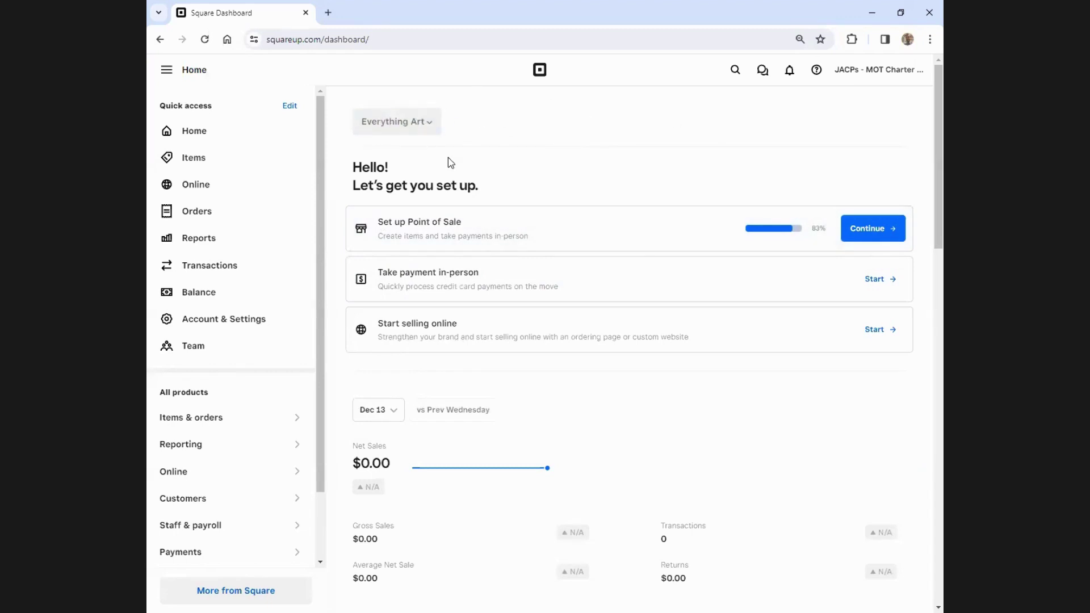
left_click(182, 165)
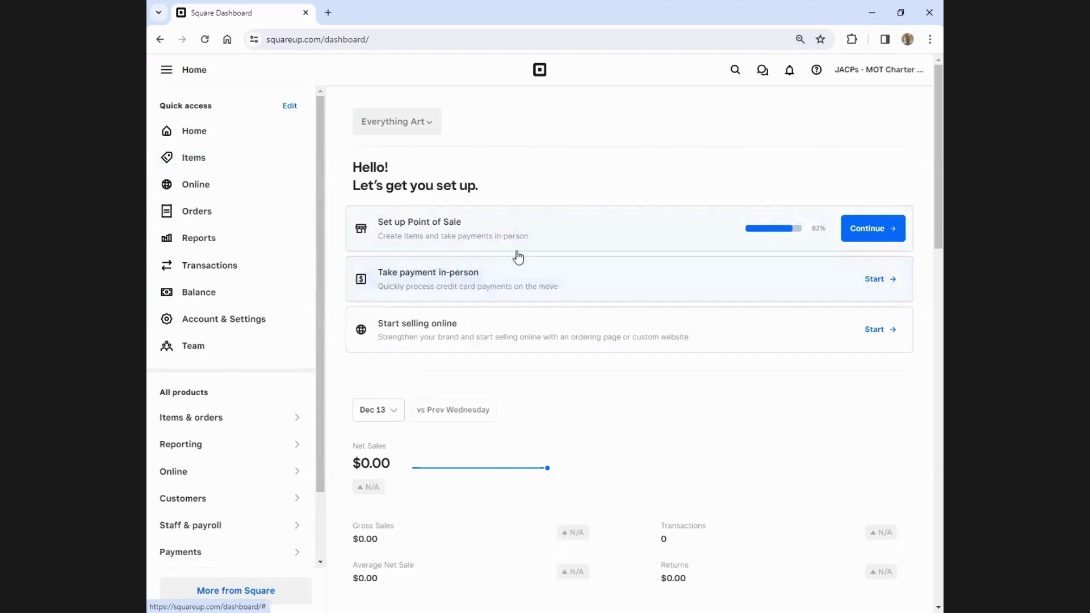
scroll(604, 197, "down", 2)
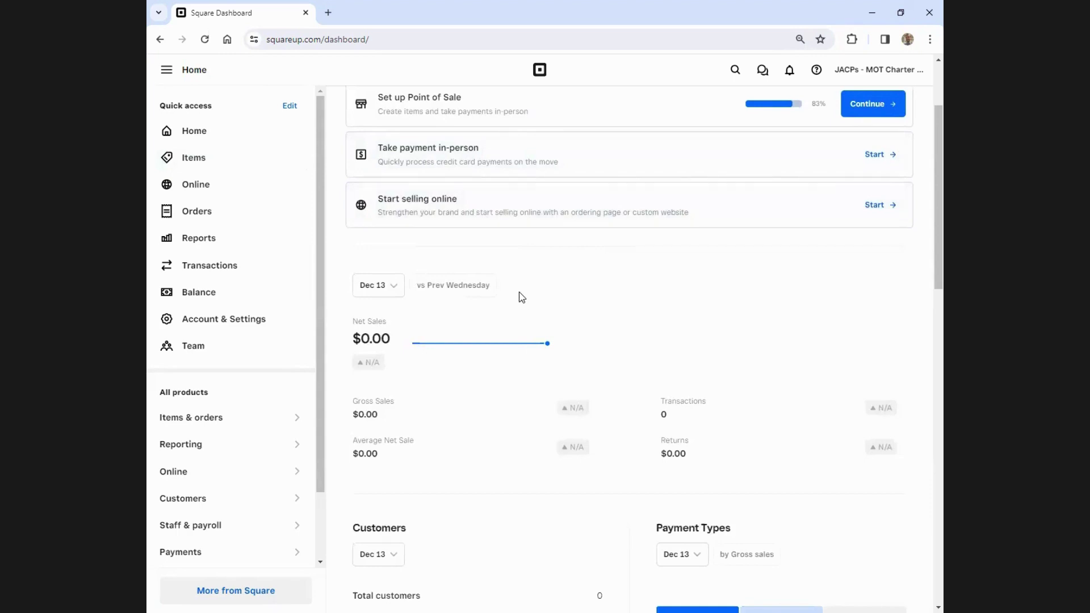
scroll(539, 292, "up", 2)
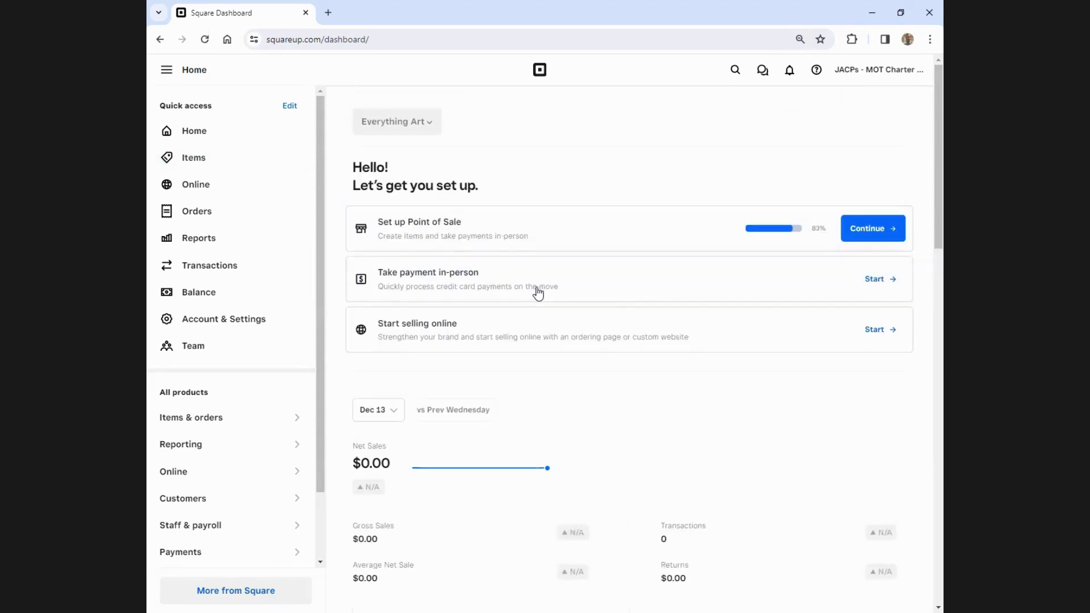
Open Square Online from the Quick access sidebar to see the Gems & Threads site overview
left_click(217, 193)
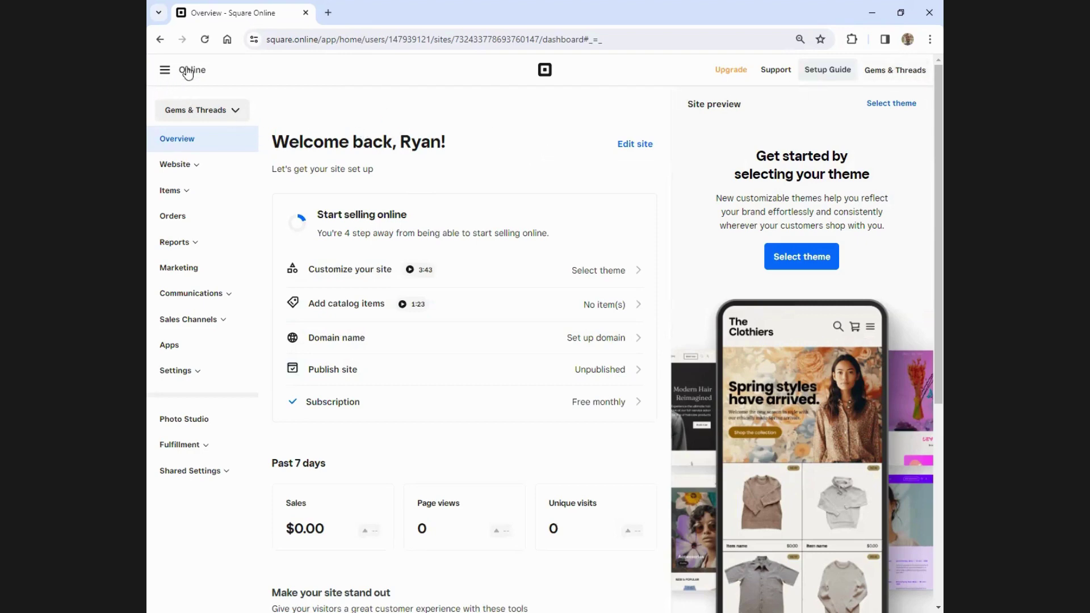
Browse the Switch Sites list, then change the overview from Timeless to The Photo Booth
left_click(236, 112)
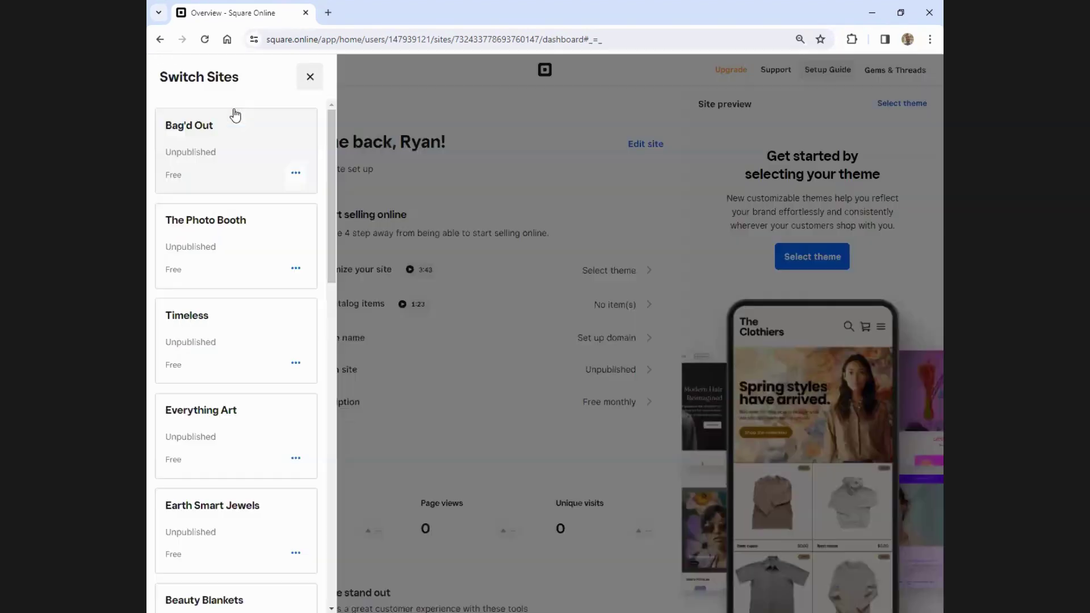
scroll(254, 204, "down", 3)
scroll(253, 214, "down", 12)
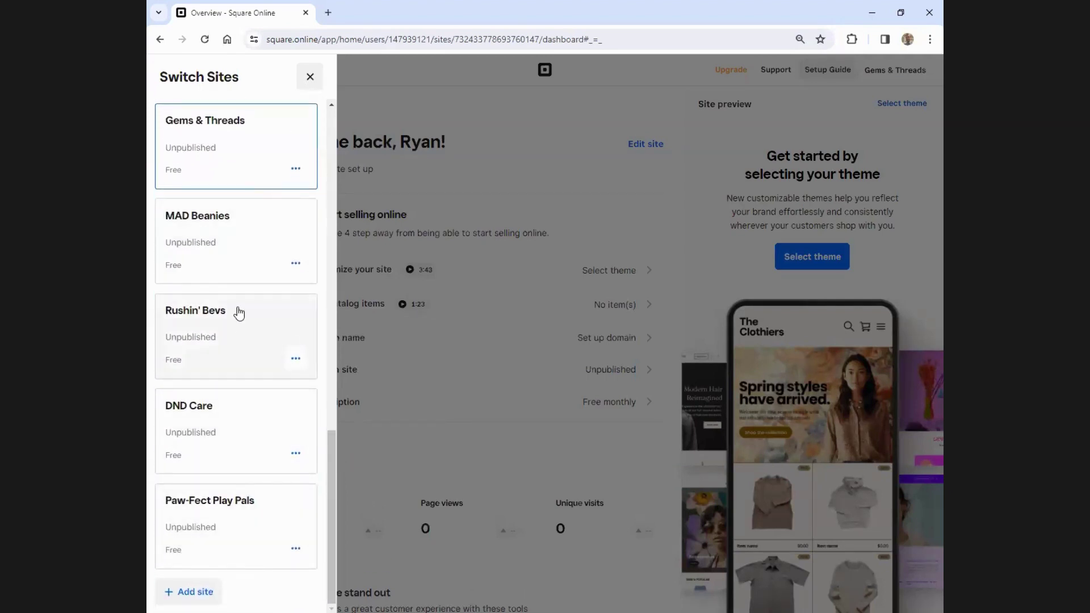
scroll(230, 369, "up", 15)
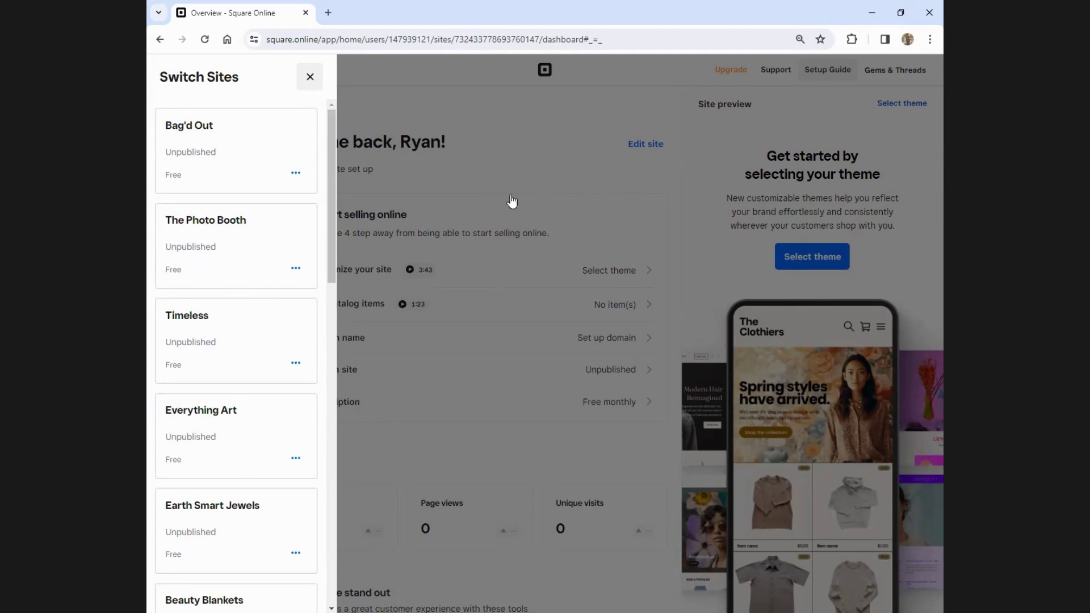
left_click(307, 76)
left_click(226, 109)
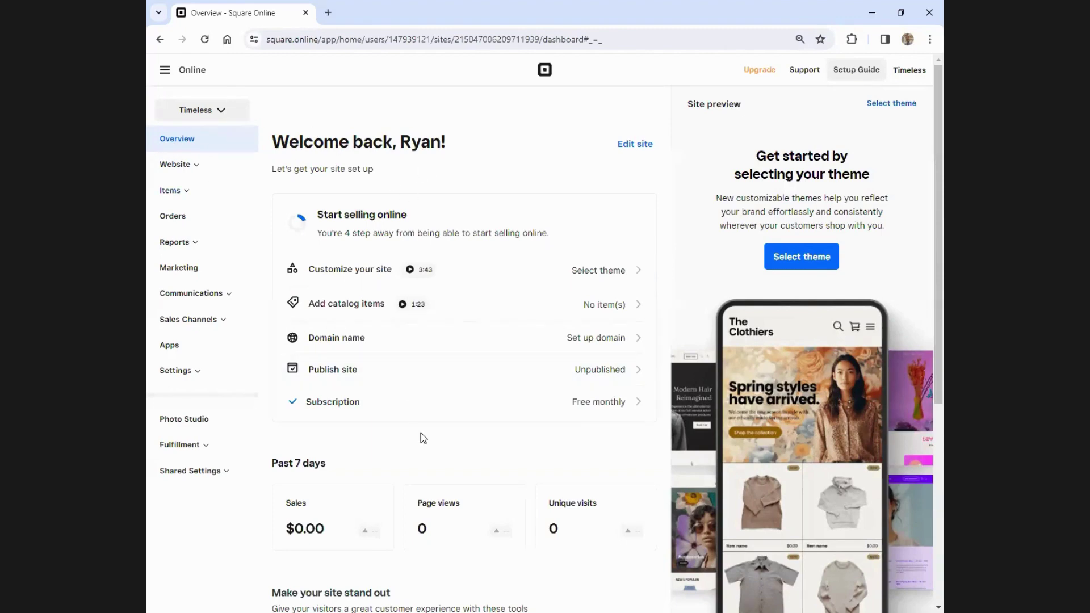
left_click(222, 111)
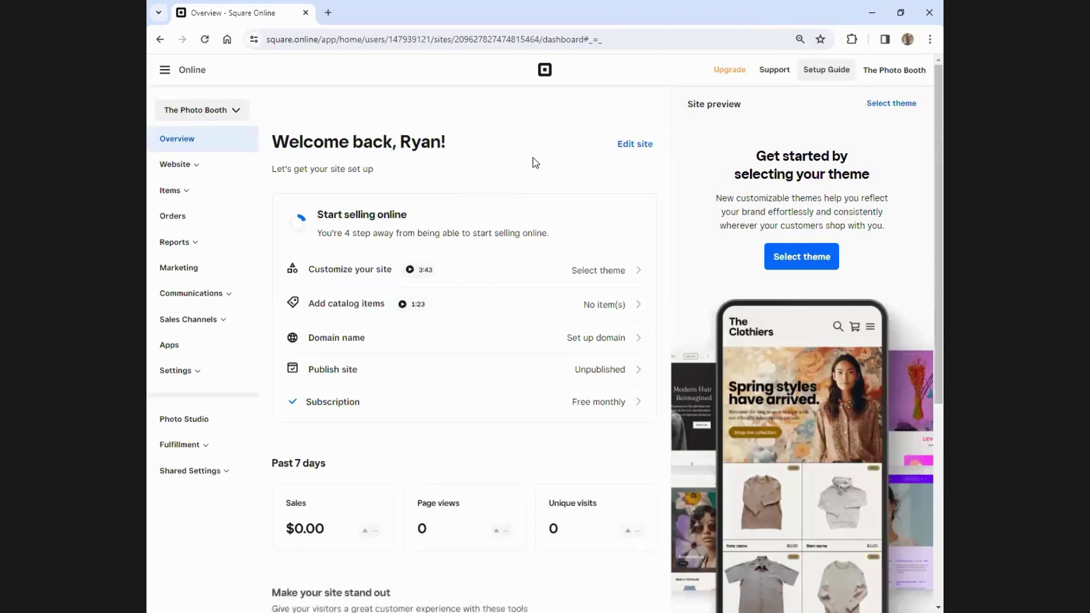
Browse the Switch Sites list again and close it without switching sites
left_click(205, 111)
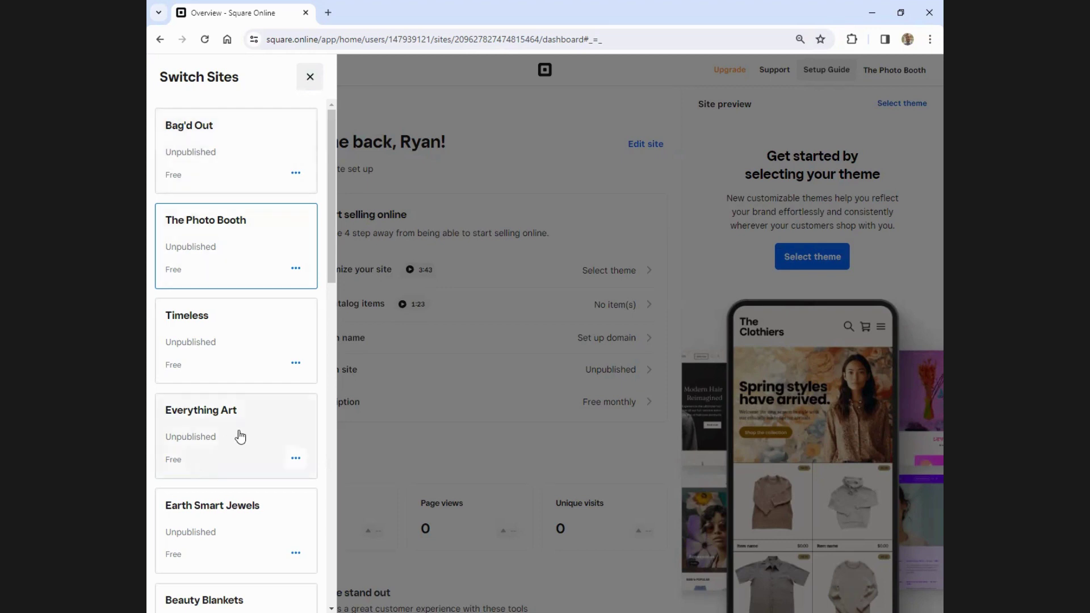
scroll(239, 435, "down", 3)
scroll(237, 433, "down", 6)
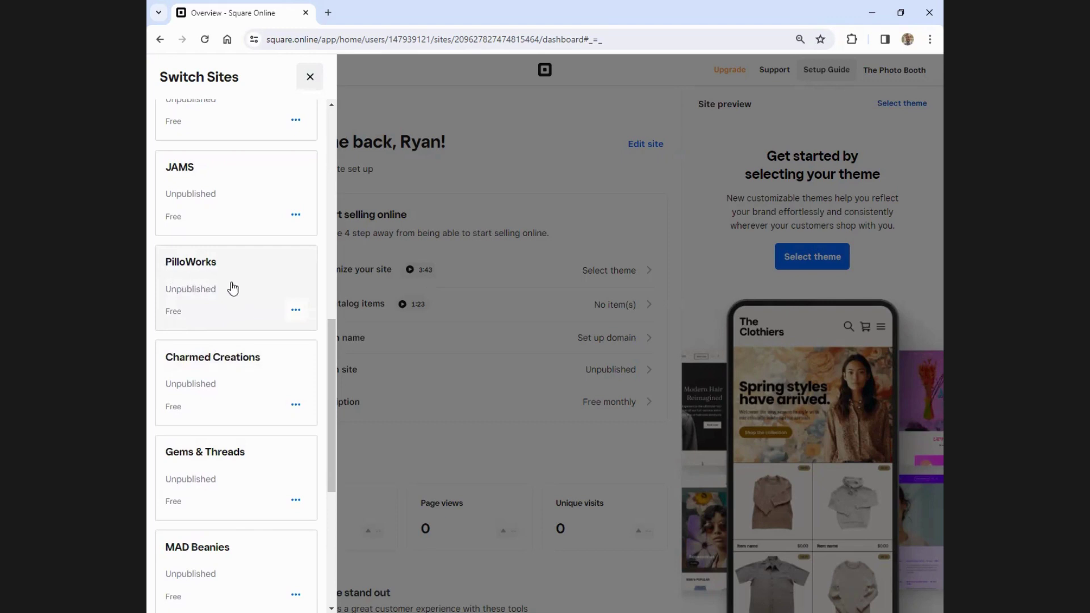
scroll(256, 345, "up", 10)
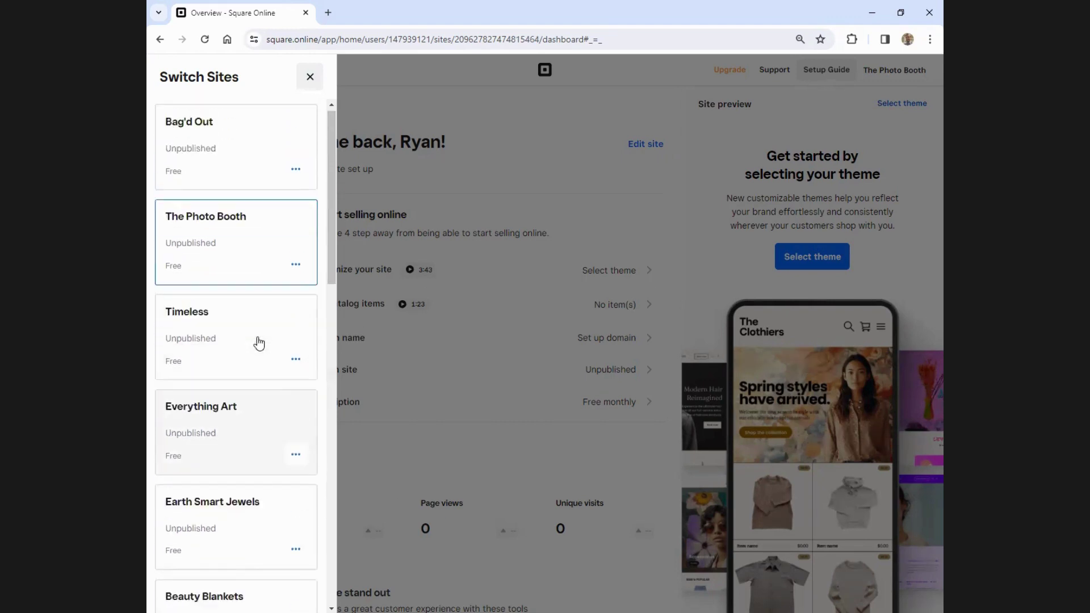
left_click(310, 76)
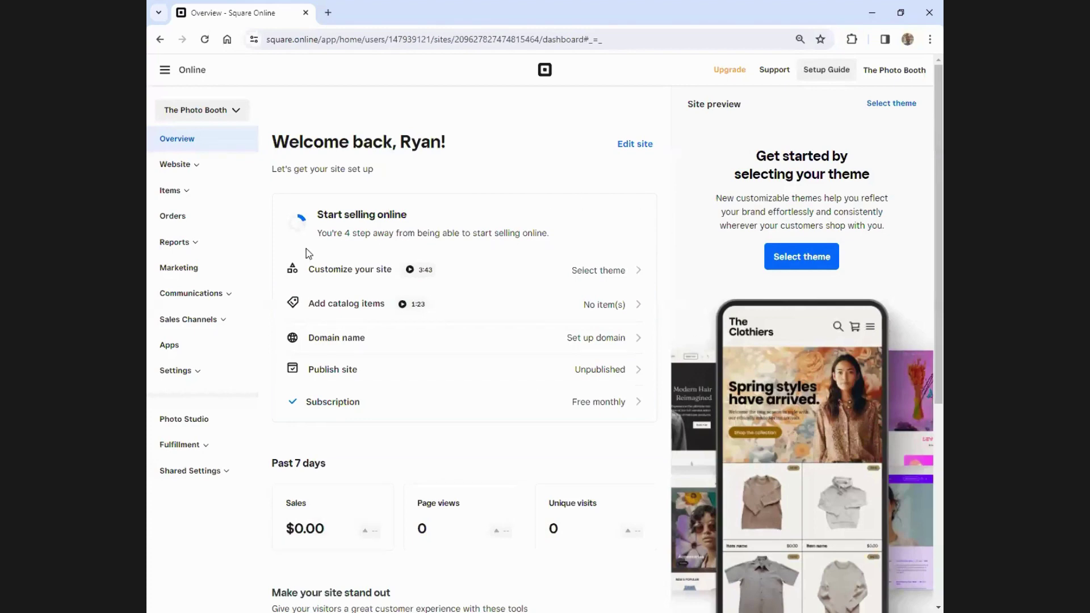
Expand Items in the sidebar to reveal Site Items, Site Categories and Customer Reviews
left_click(184, 192)
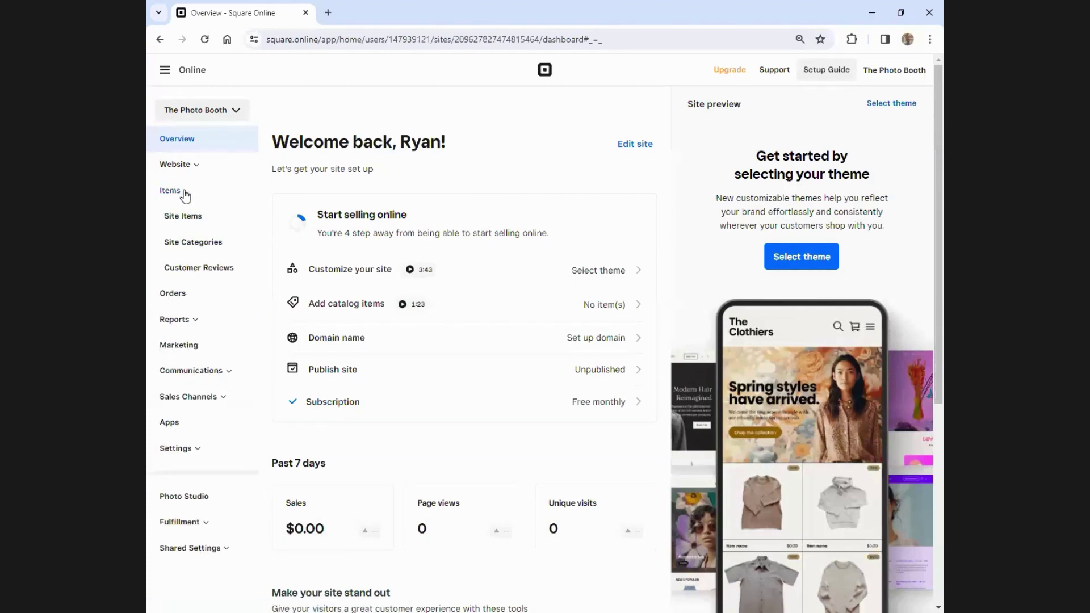
left_click(231, 114)
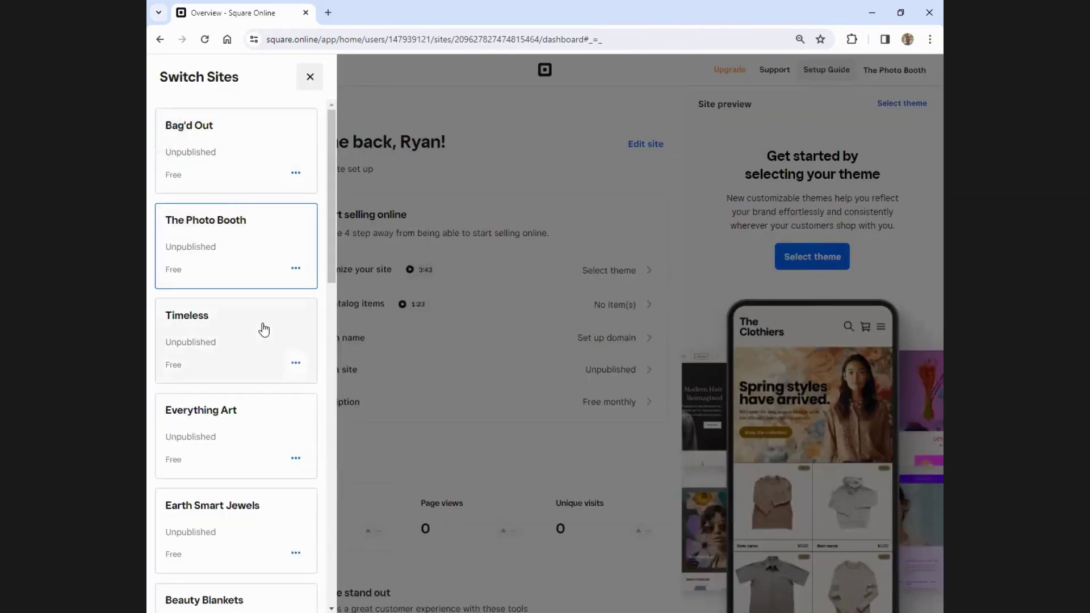
left_click(319, 76)
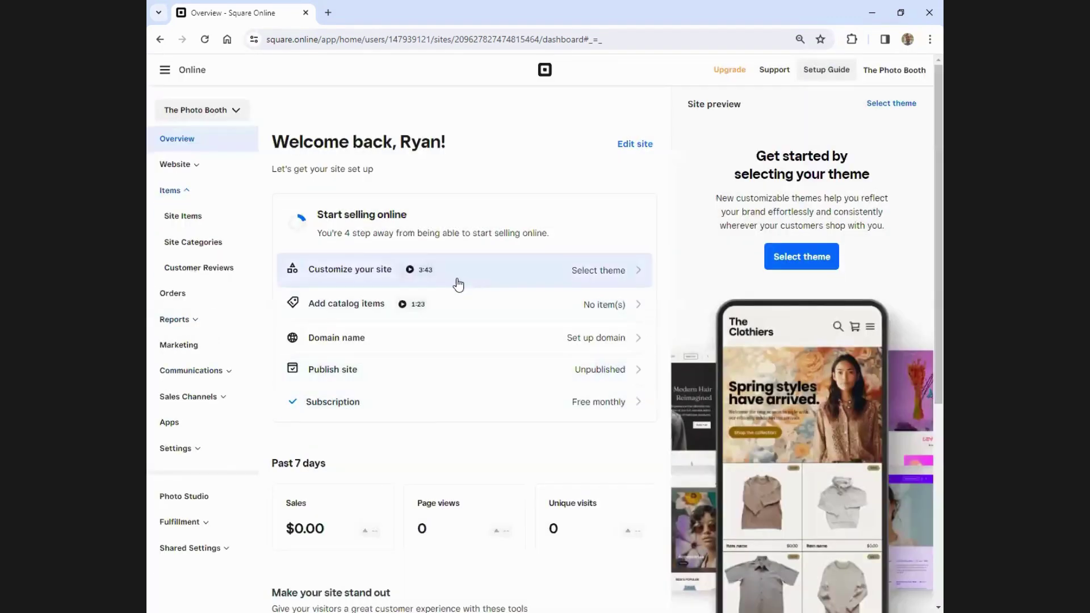
Use the Square apps navigation drawer to return to the Dashboard home
left_click(165, 74)
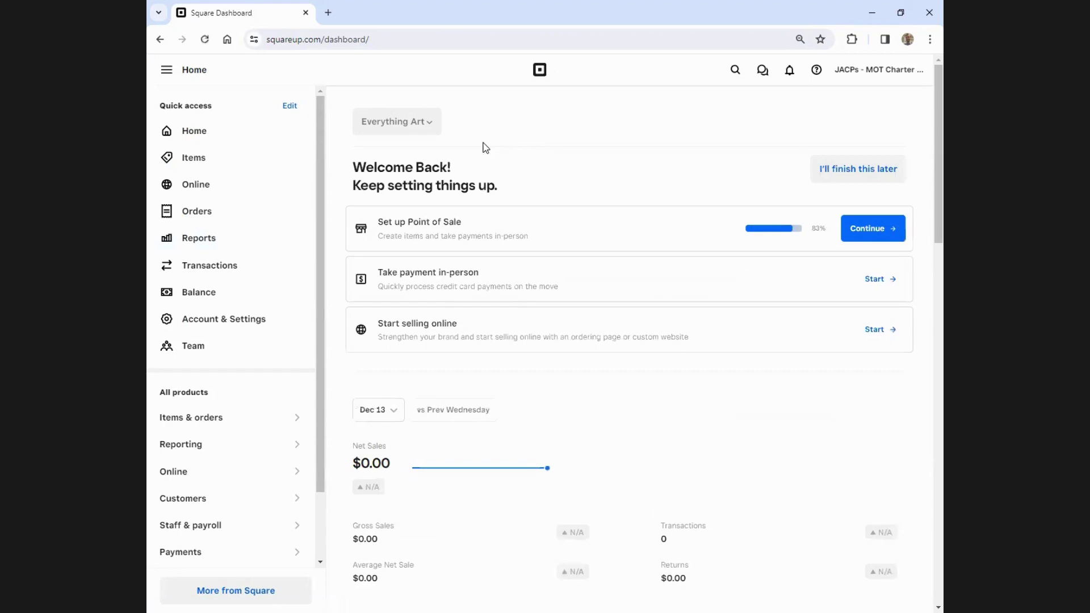
left_click(413, 125)
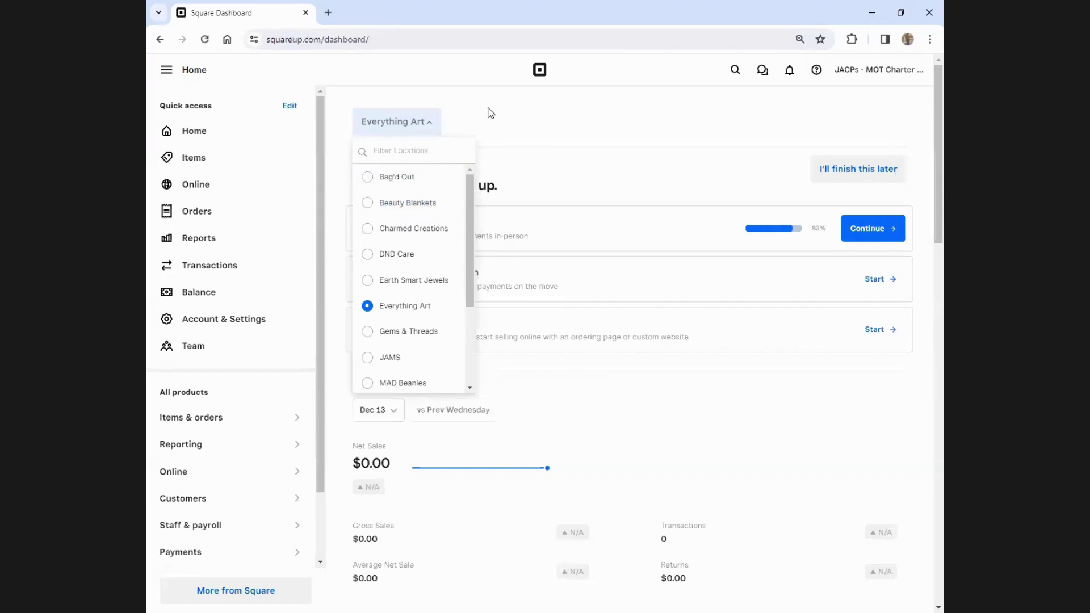
left_click(544, 132)
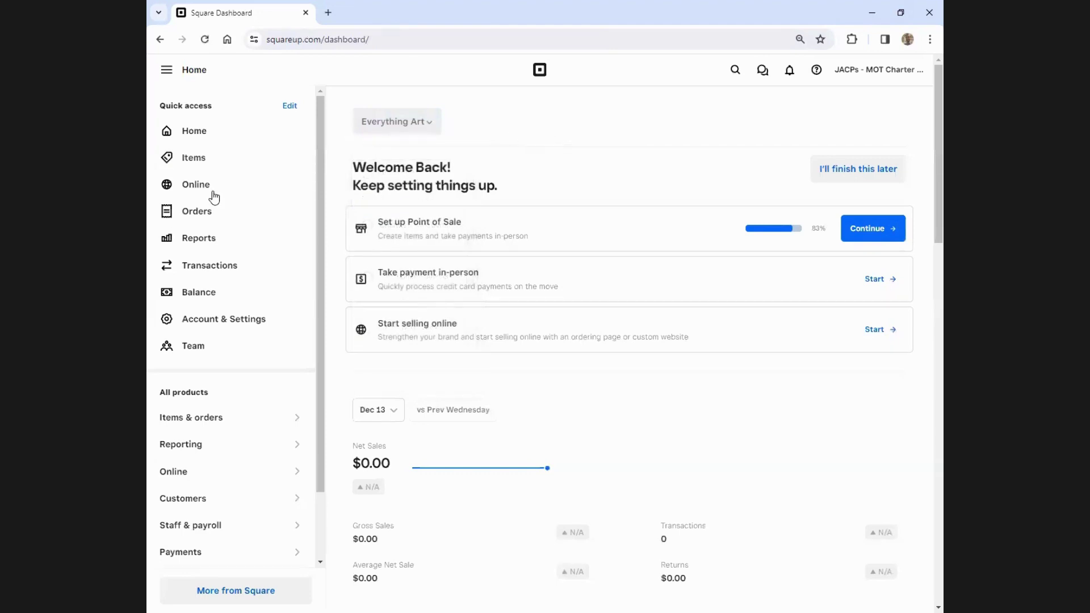
left_click(187, 163)
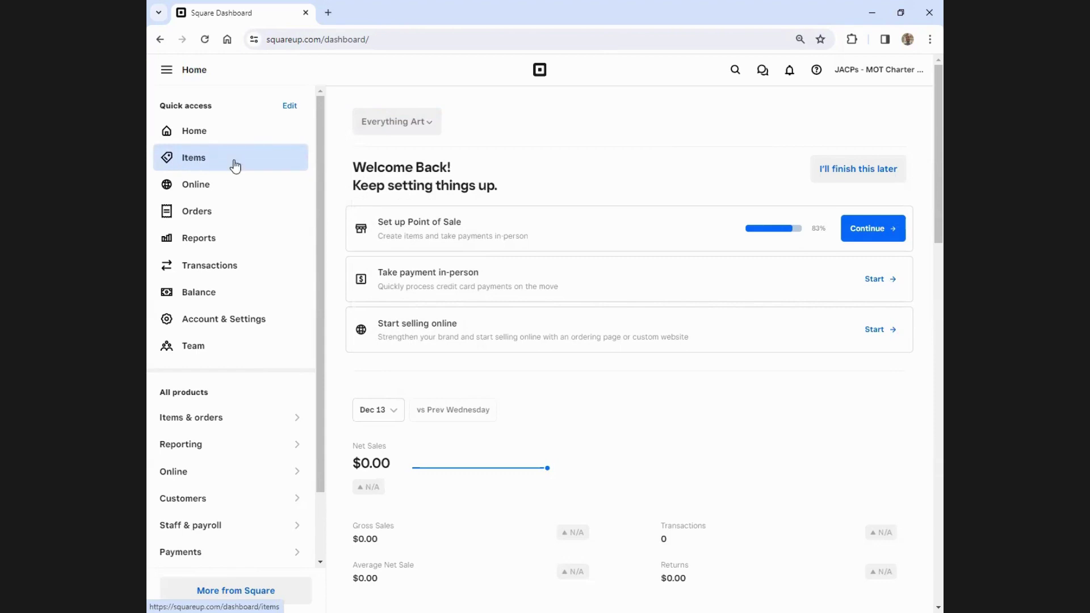
From the empty item library, start a new item and pick the Physical type
left_click(207, 158)
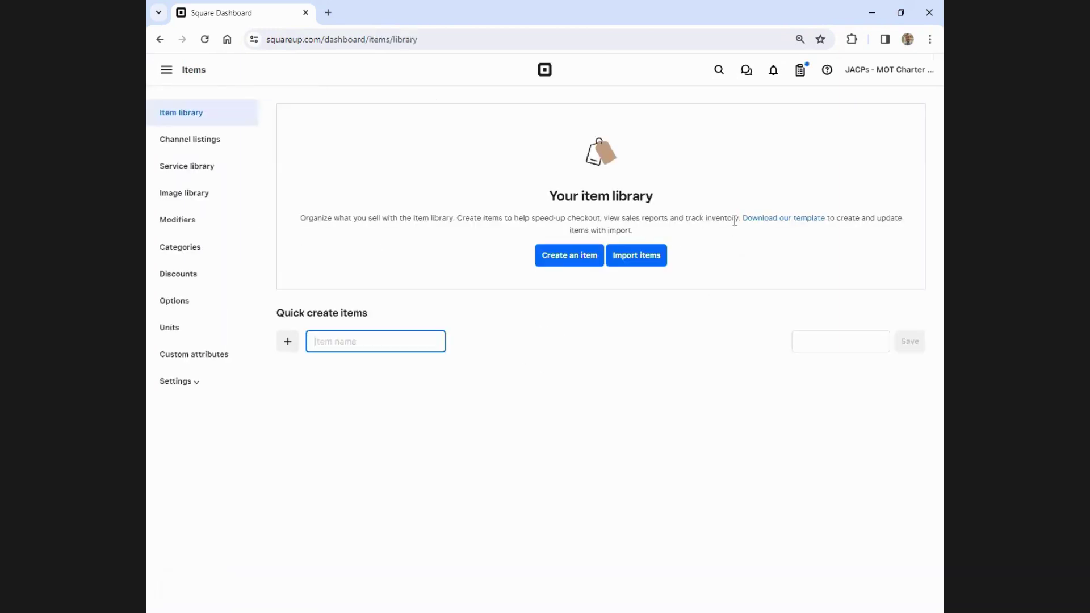
left_click(563, 257)
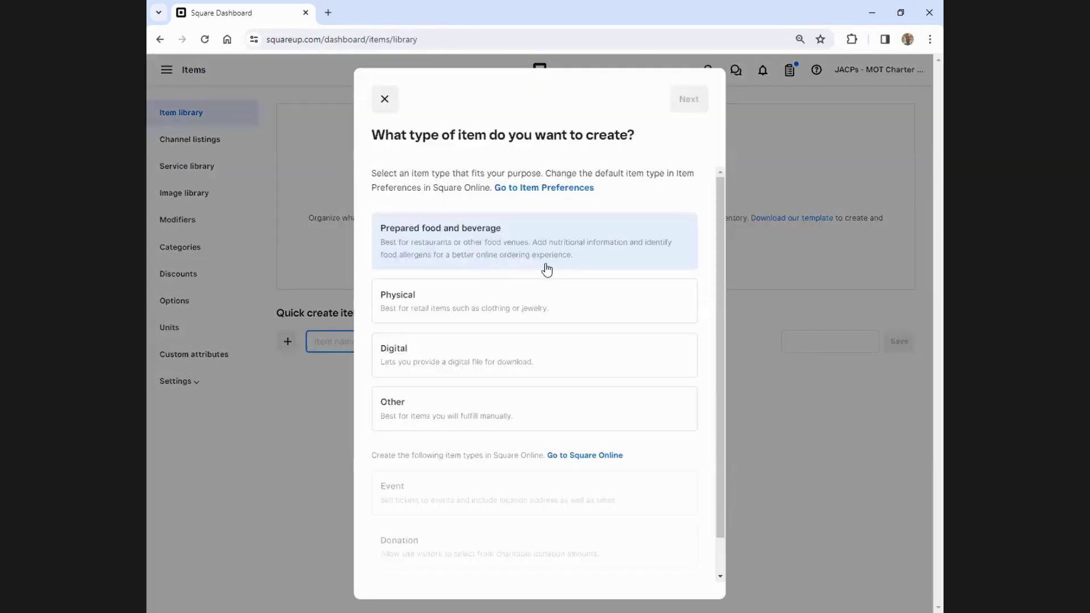
left_click(480, 294)
Open the physical item form and check its Locations, leaving it at All Locations
left_click(688, 100)
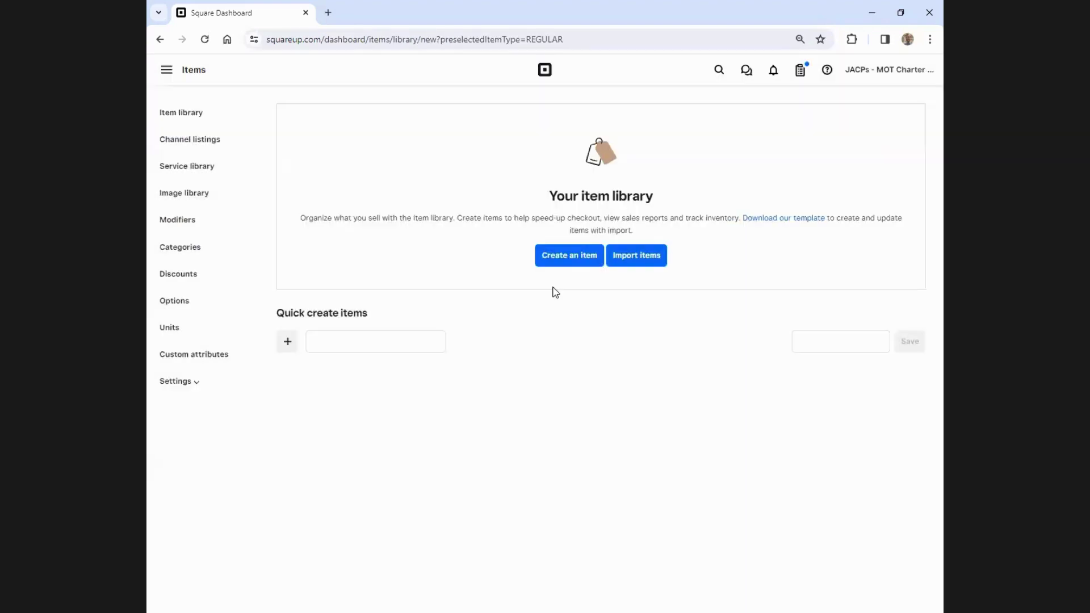
scroll(403, 406, "down", 5)
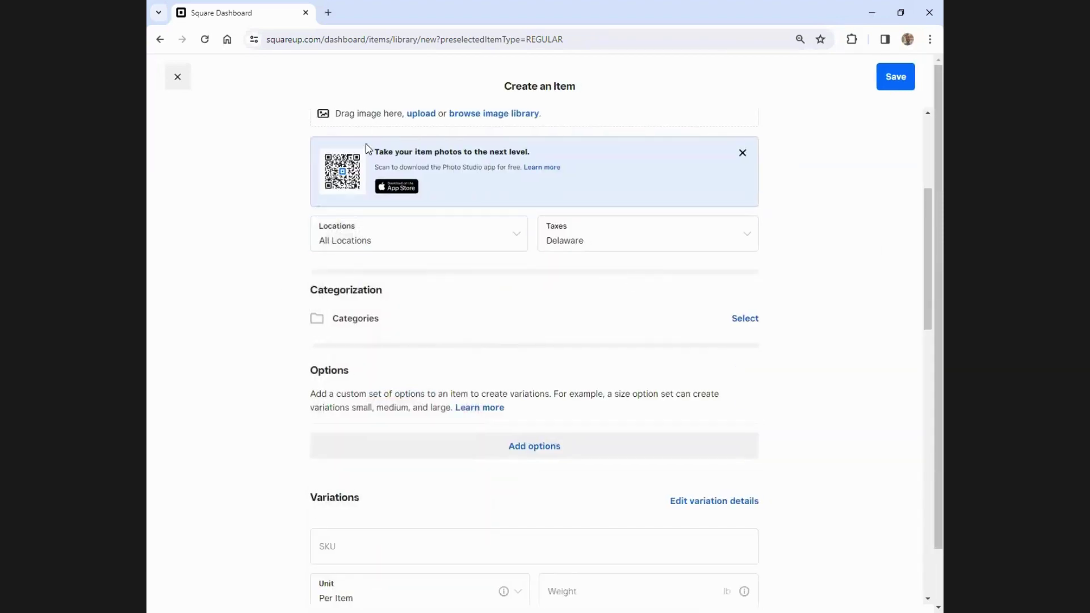
scroll(280, 143, "up", 5)
scroll(414, 188, "down", 3)
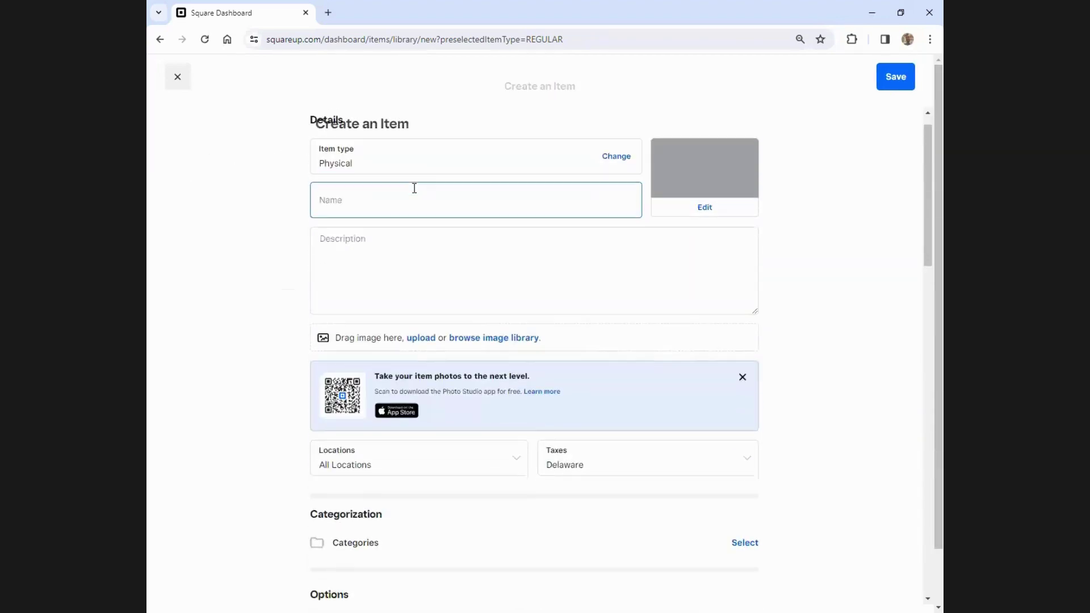
scroll(192, 284, "down", 2)
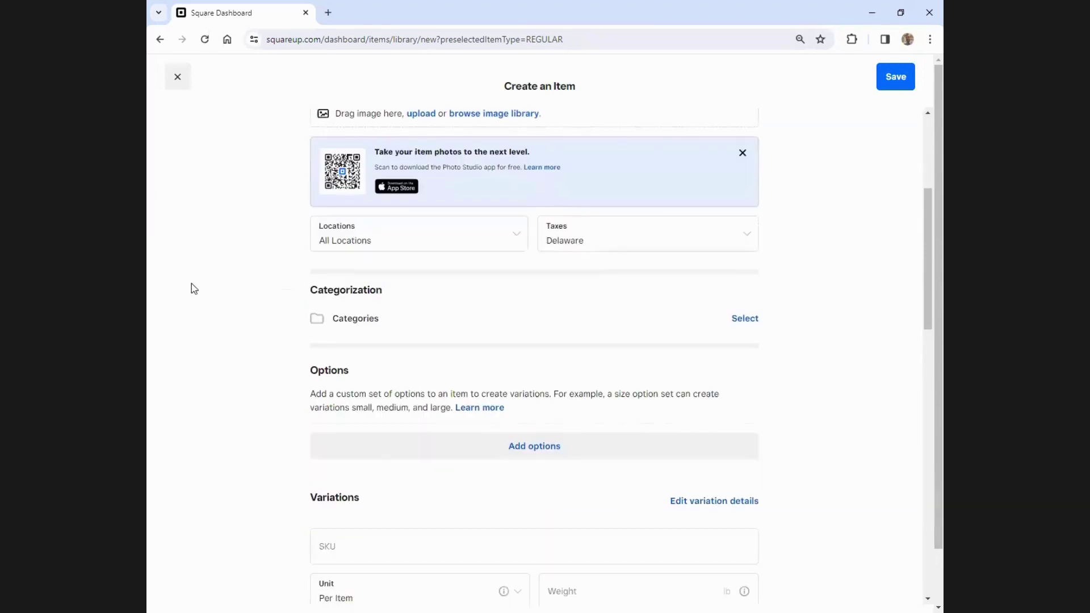
left_click(514, 236)
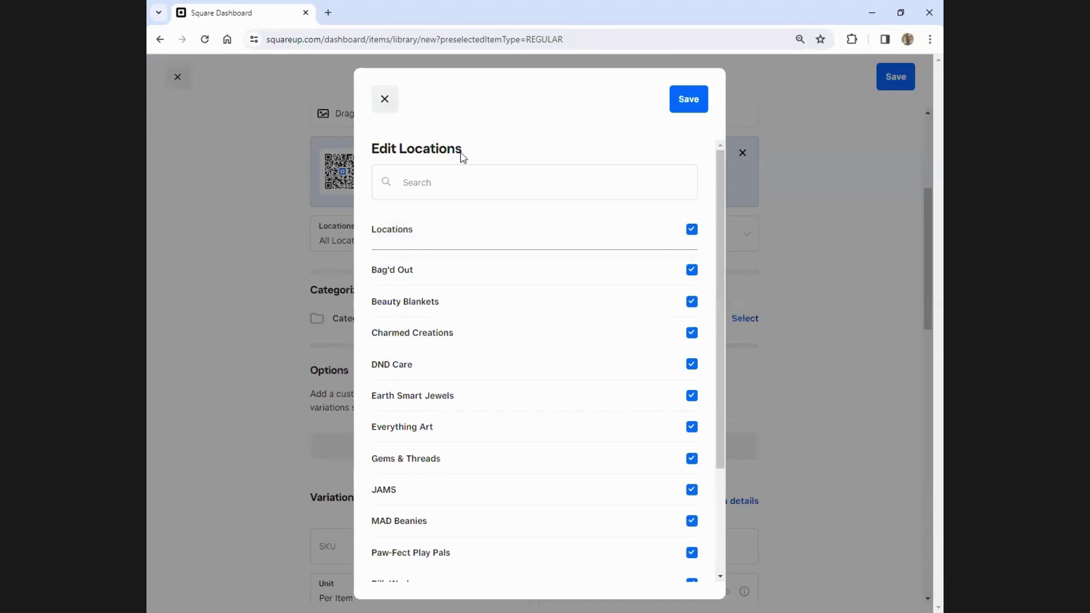
left_click(388, 103)
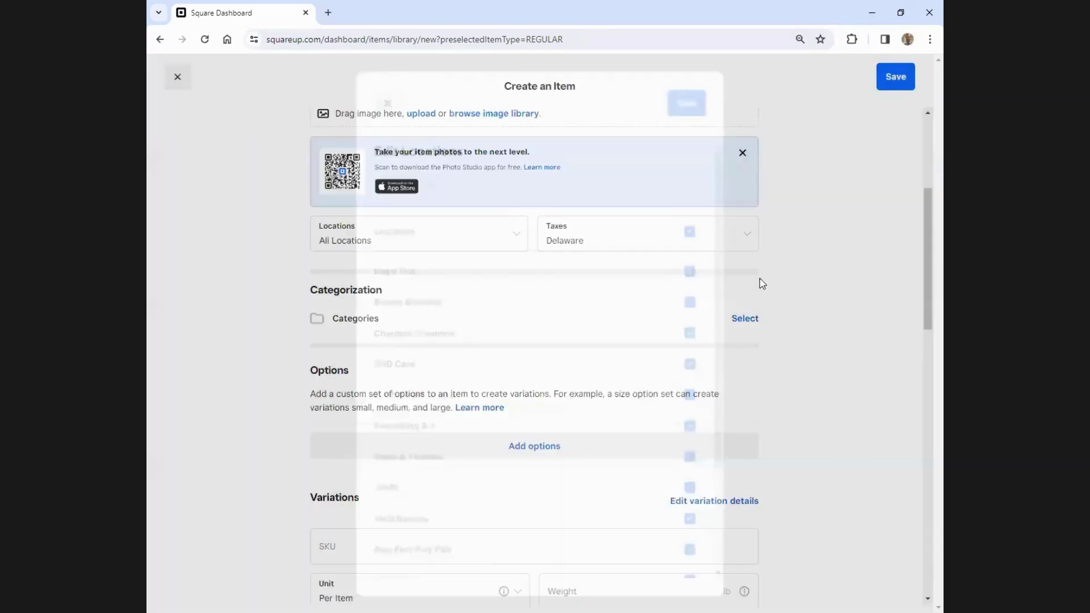
Toggle 'Skip detail screen in Point of Sale' on and back off, then close the unsaved form
scroll(835, 257, "down", 9)
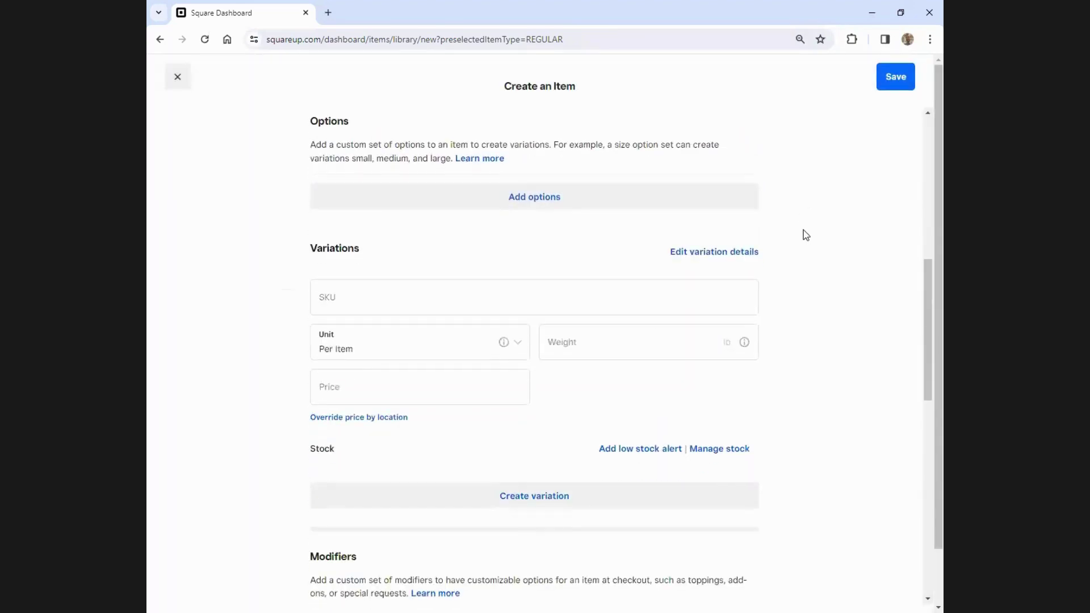
scroll(806, 230, "down", 6)
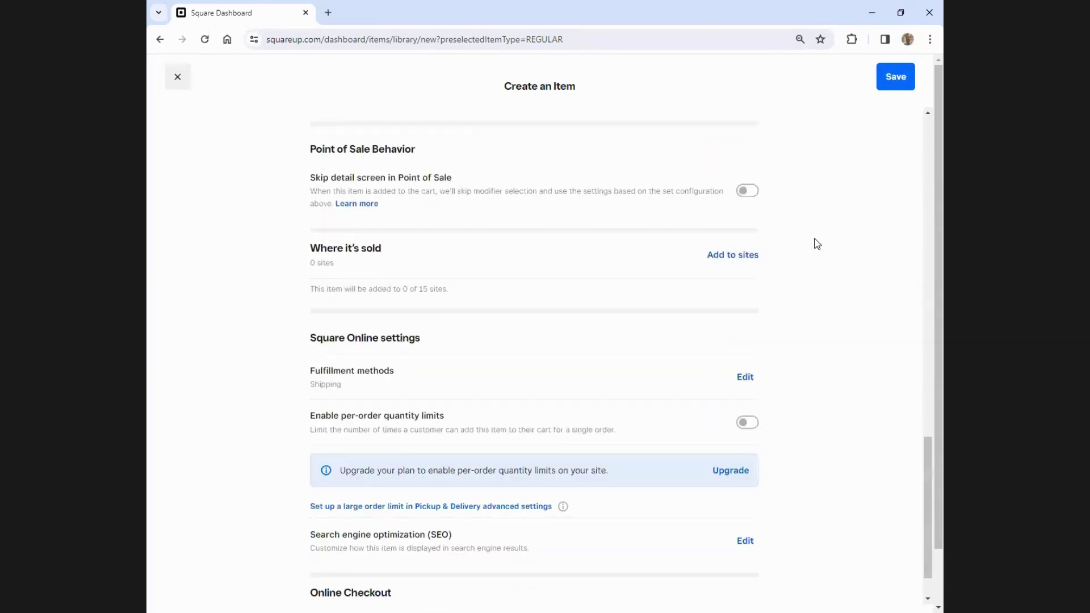
scroll(811, 223, "down", 1)
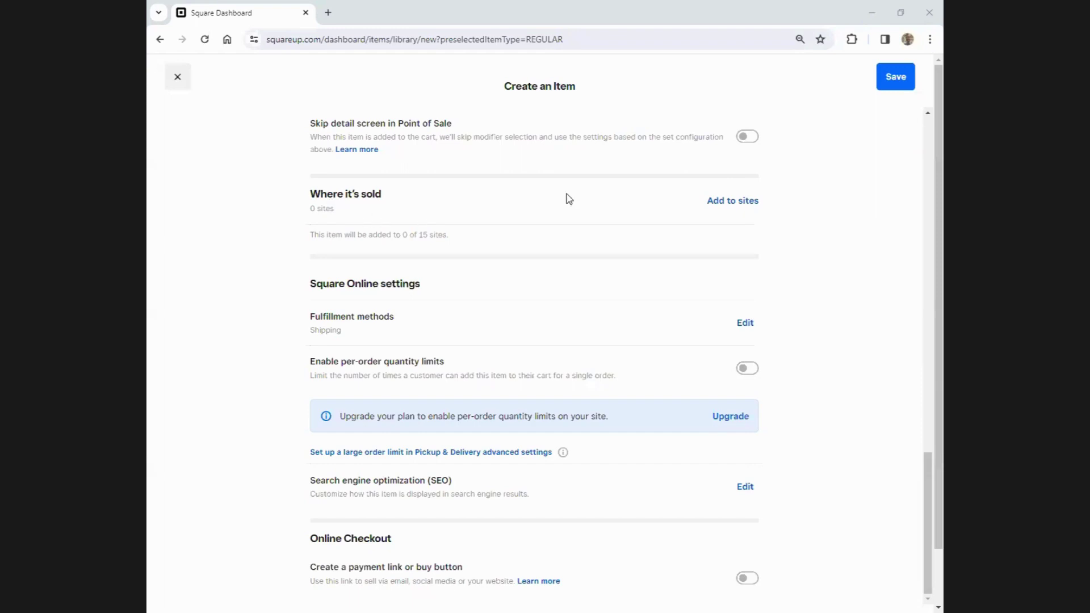
left_click(704, 158)
left_click(704, 157)
left_click(498, 139)
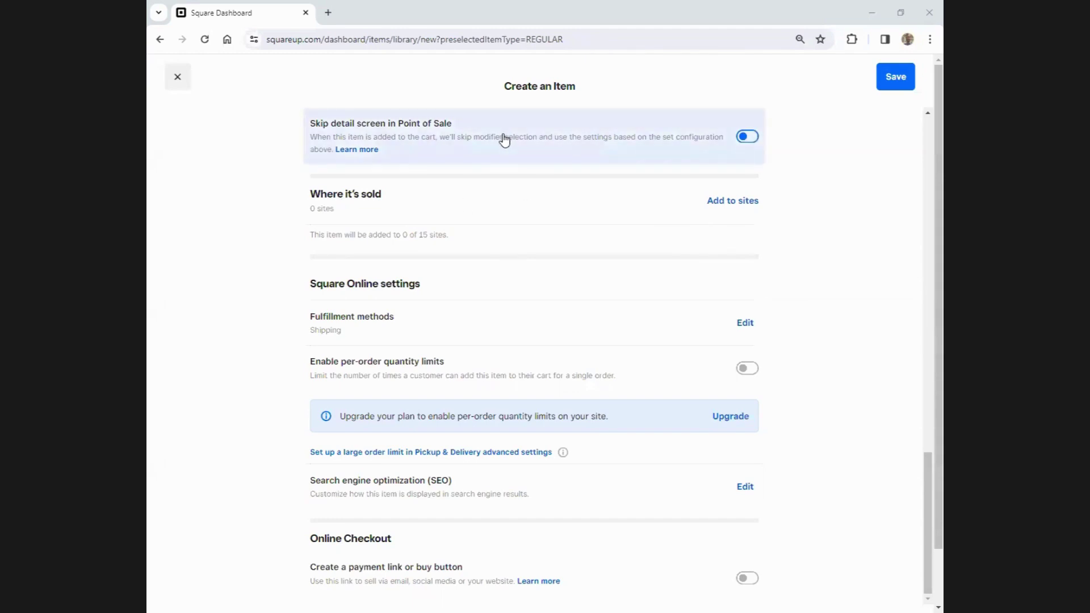
left_click(504, 138)
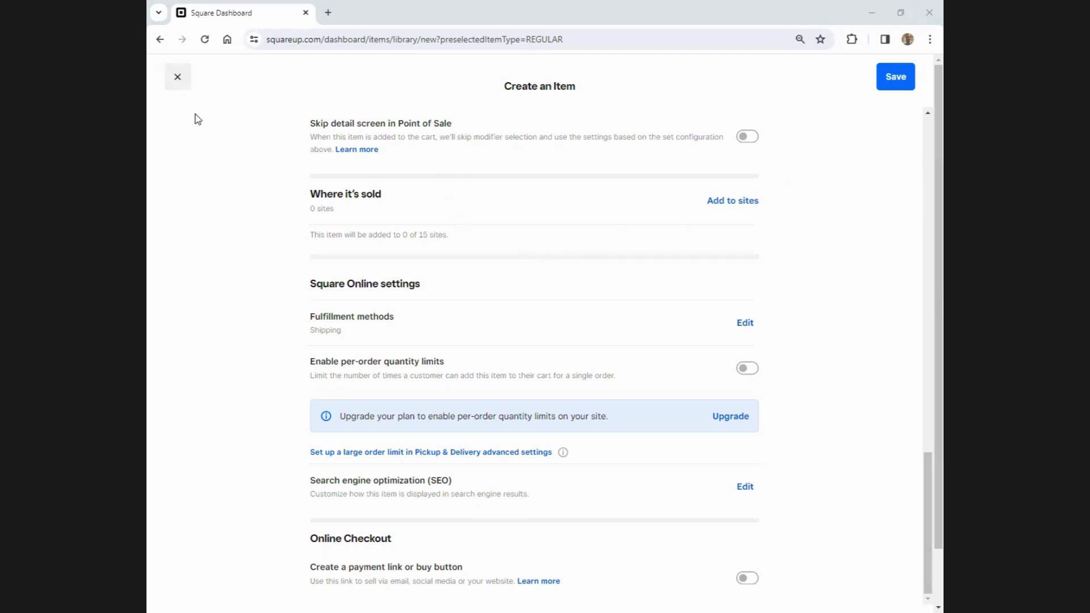
left_click(178, 79)
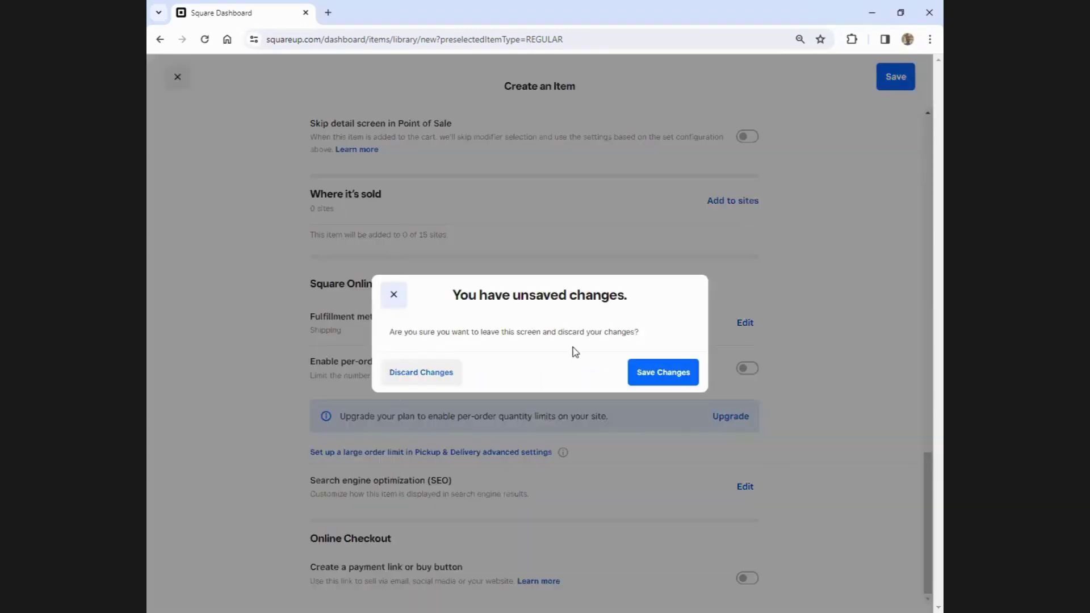
Discard the unsaved item and open the main navigation menu
left_click(436, 378)
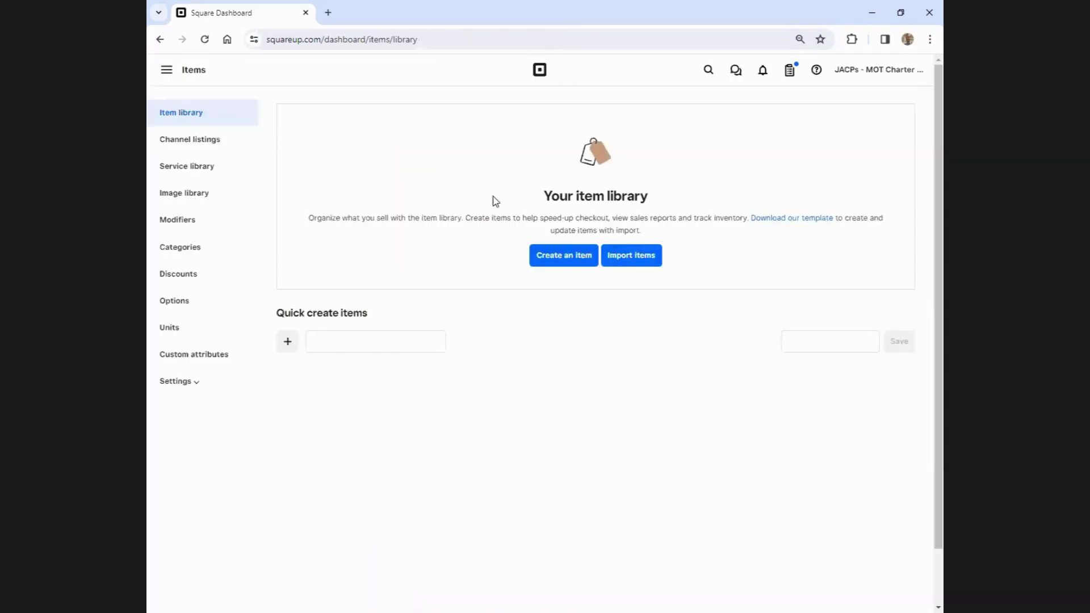
left_click(168, 70)
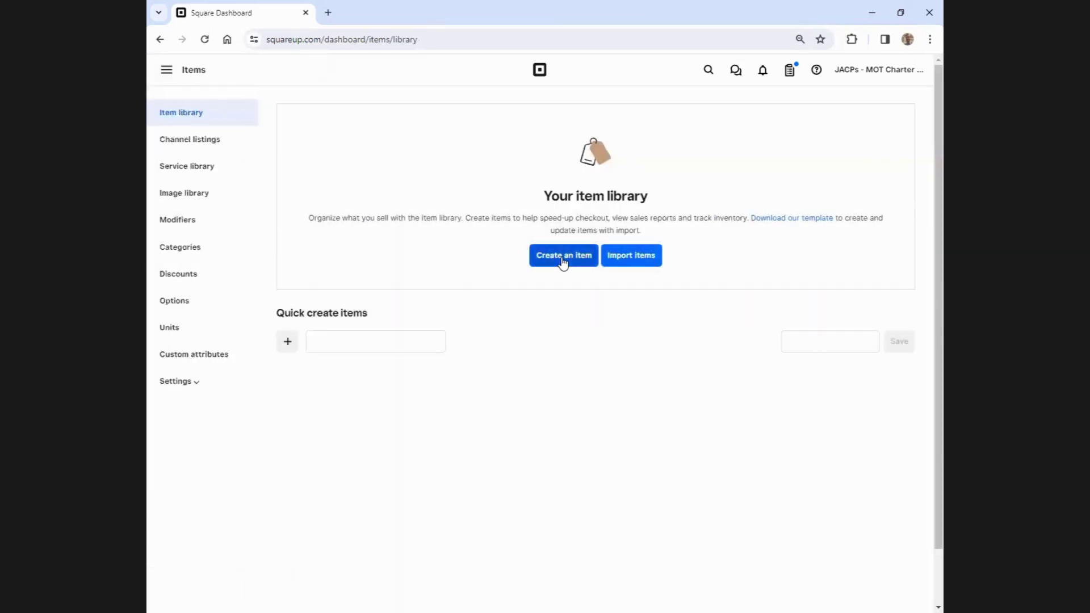
Create another Physical item and enable 'Create a payment link or buy button' under Online Checkout
left_click(560, 259)
left_click(475, 295)
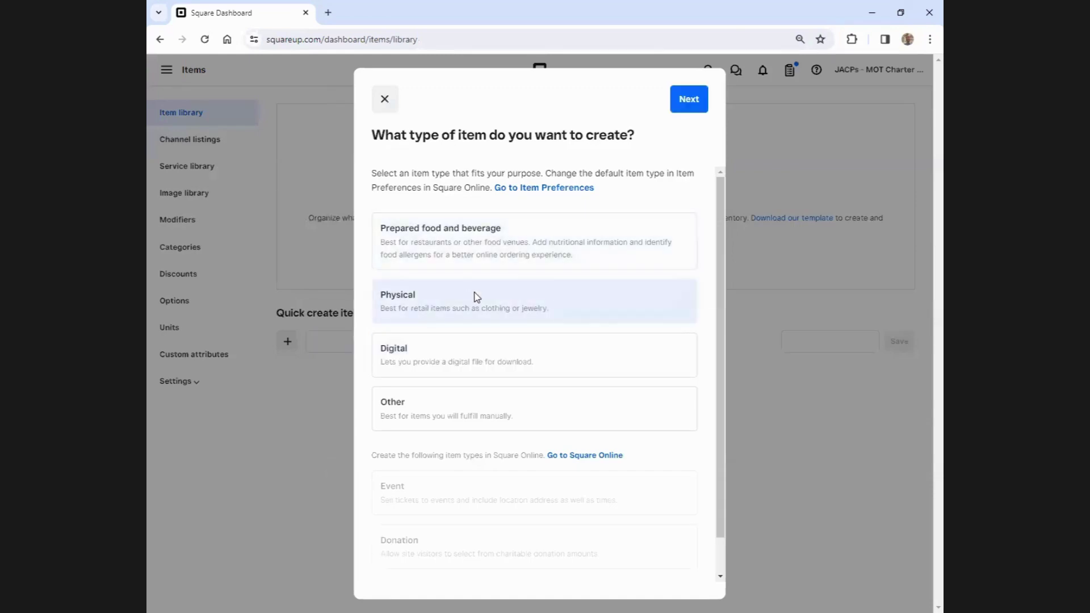
left_click(689, 99)
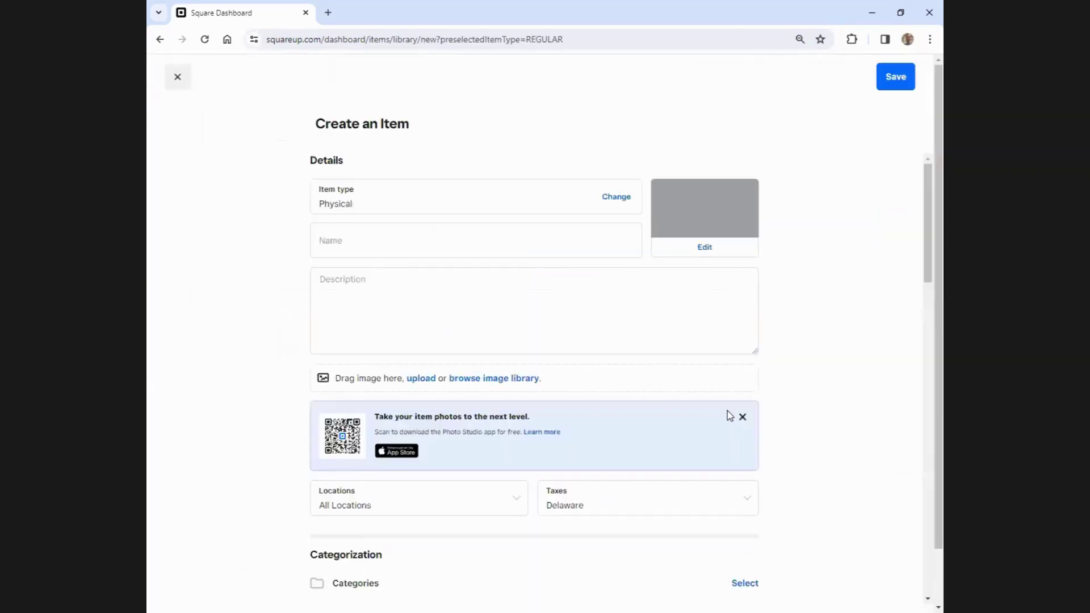
scroll(725, 414, "down", 15)
left_click(746, 578)
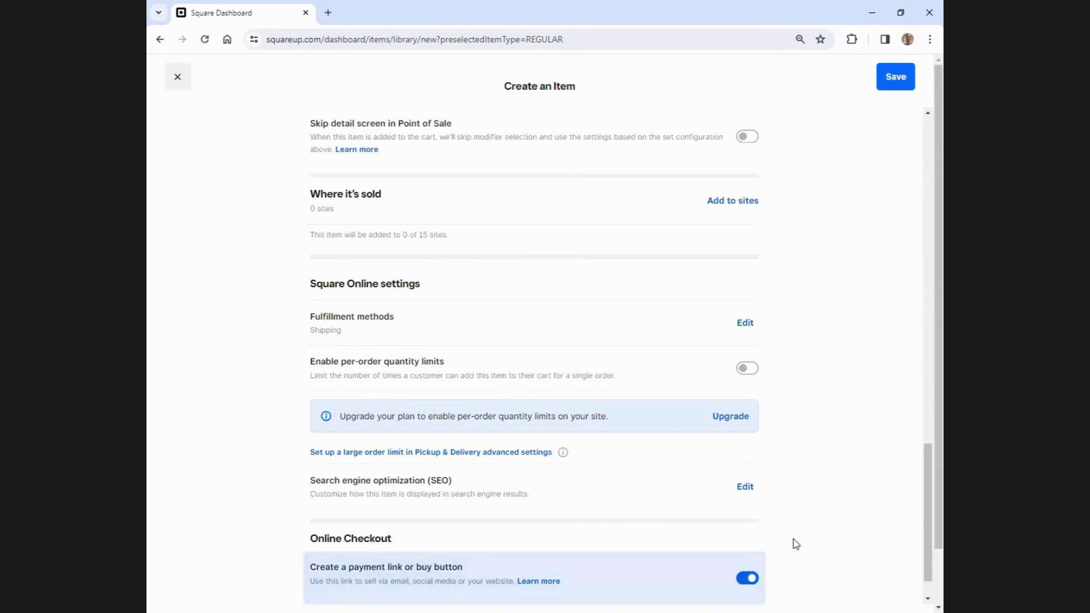
scroll(801, 492, "down", 1)
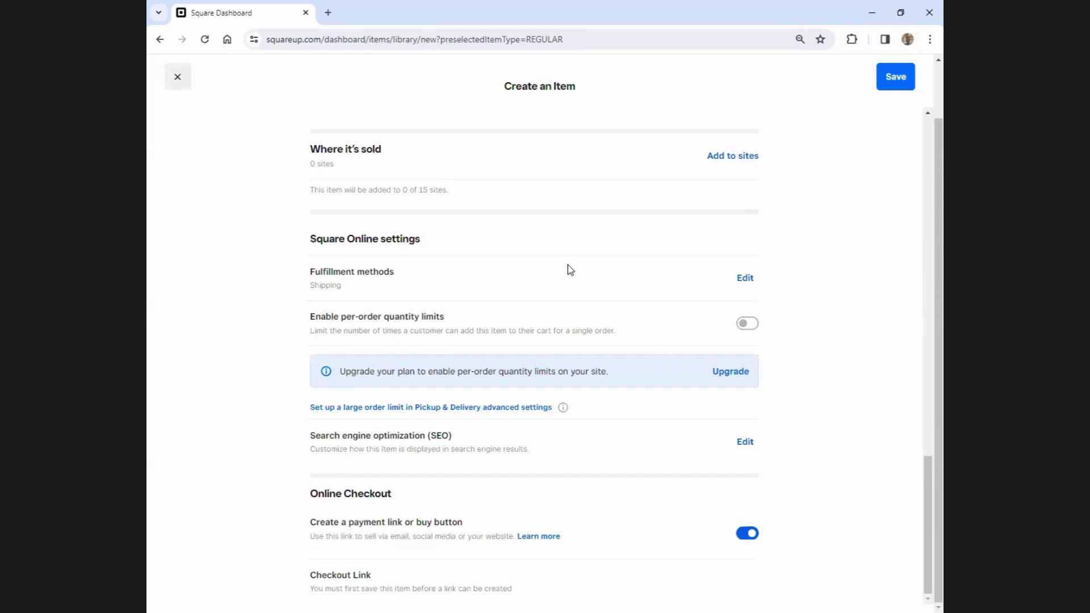
scroll(559, 294, "up", 9)
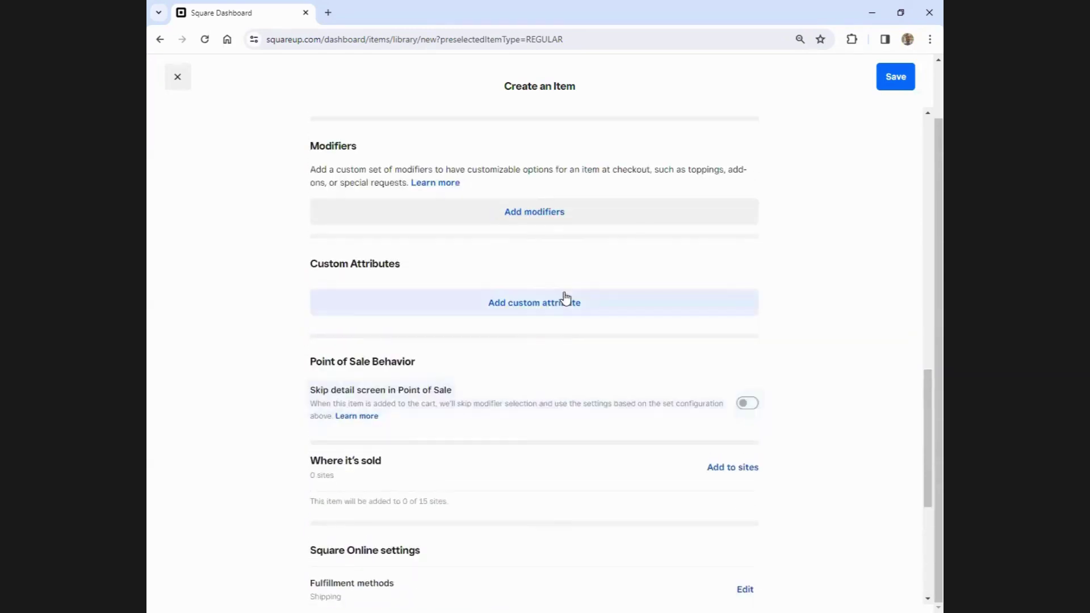
scroll(478, 419, "down", 2)
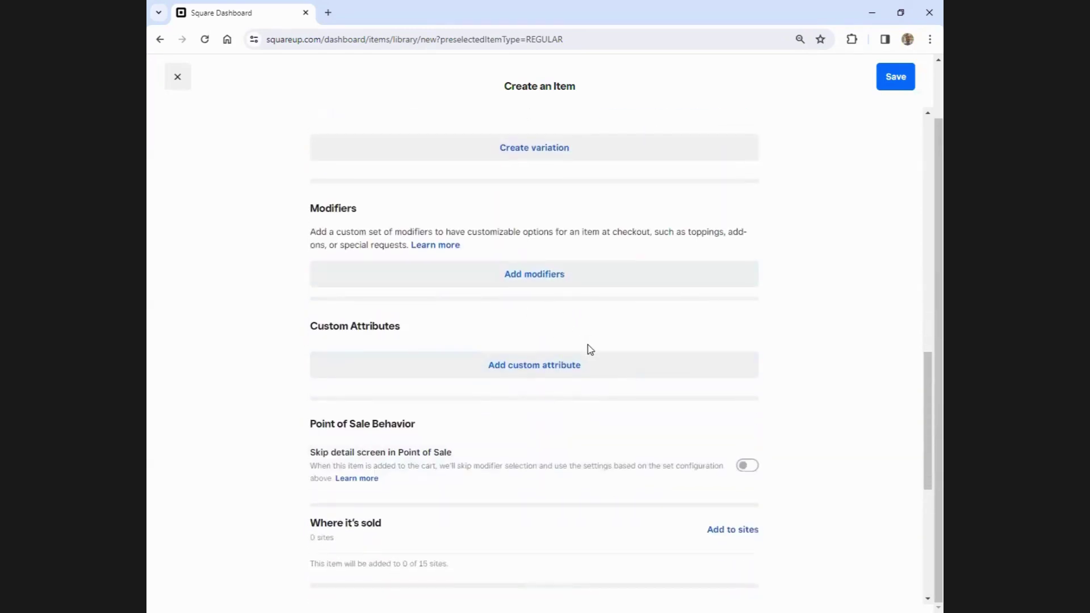
scroll(675, 290, "up", 4)
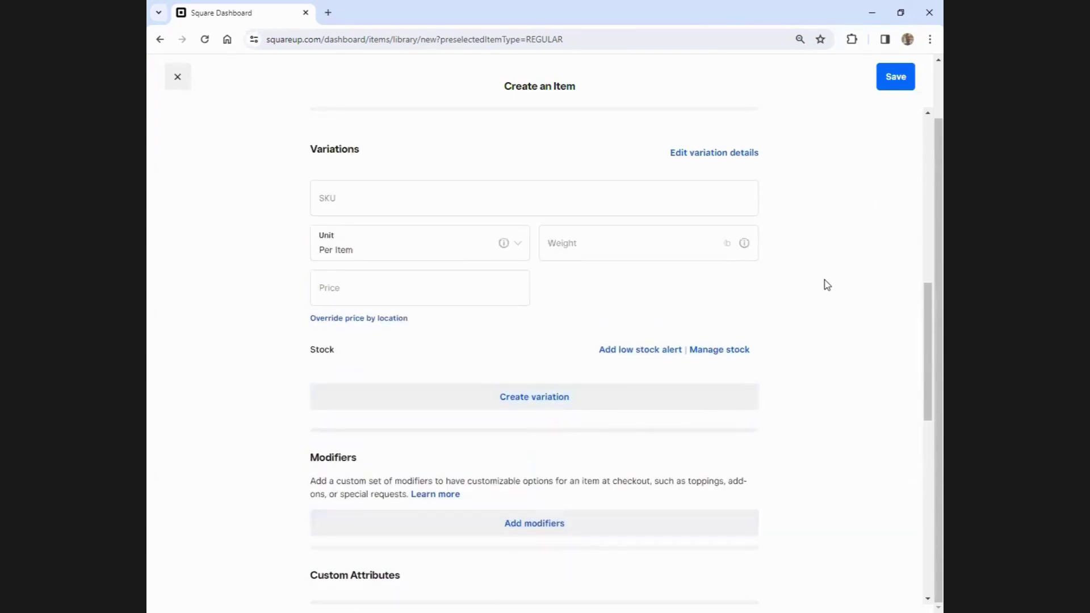
scroll(834, 281, "down", 2)
scroll(839, 278, "down", 8)
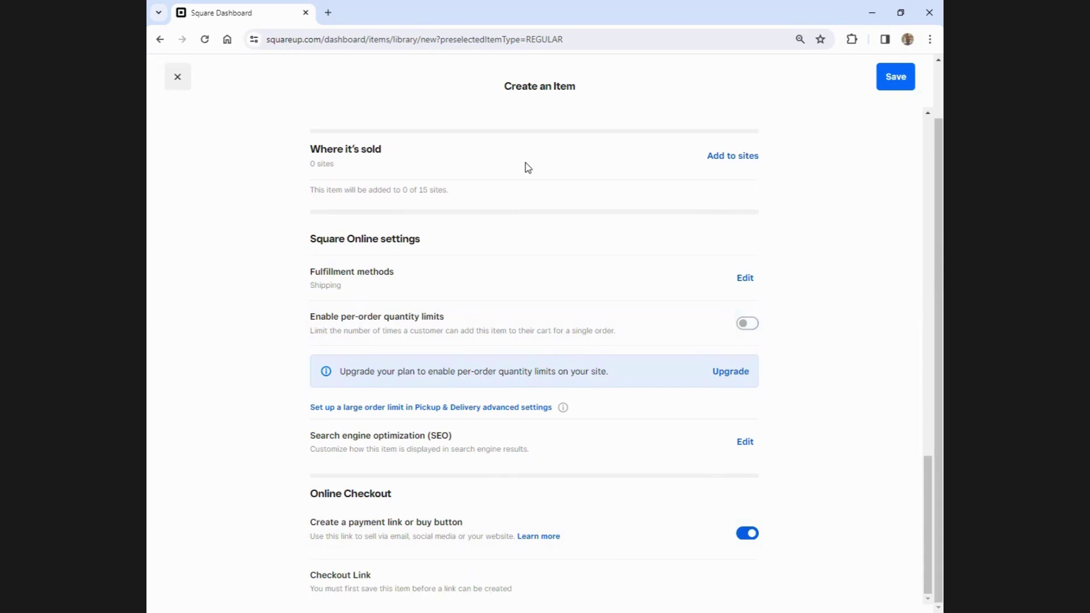
Close the new item form and choose Discard Changes so no item is saved
left_click(300, 37)
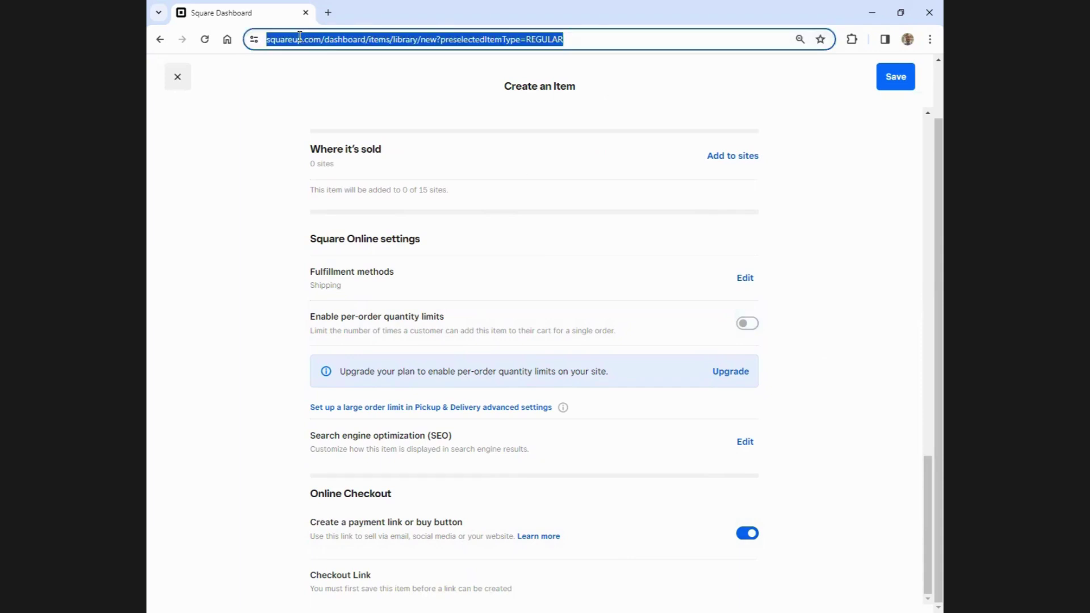
left_click(348, 101)
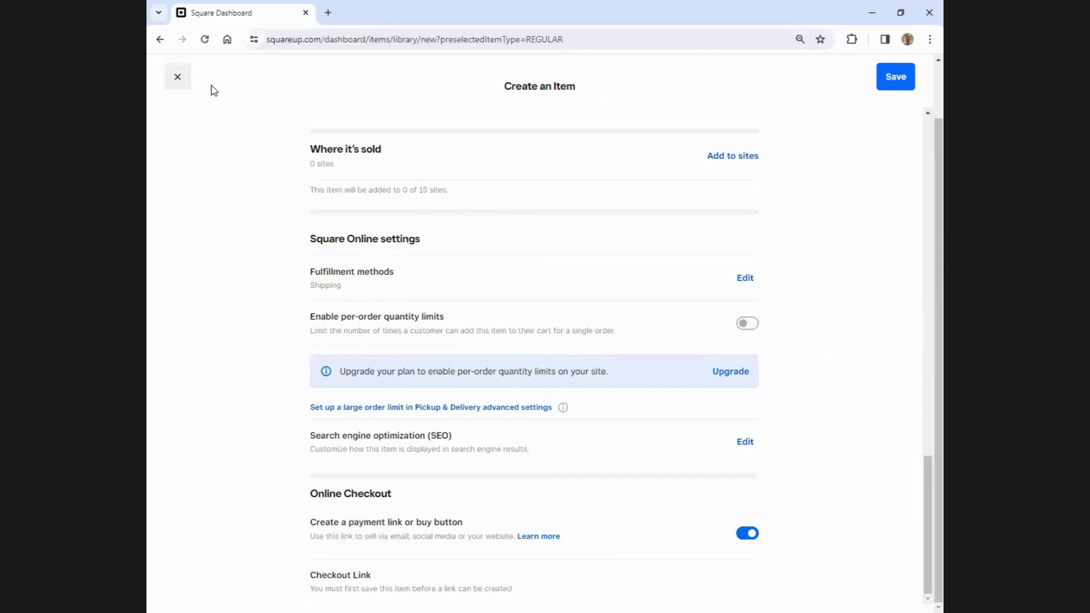
left_click(180, 82)
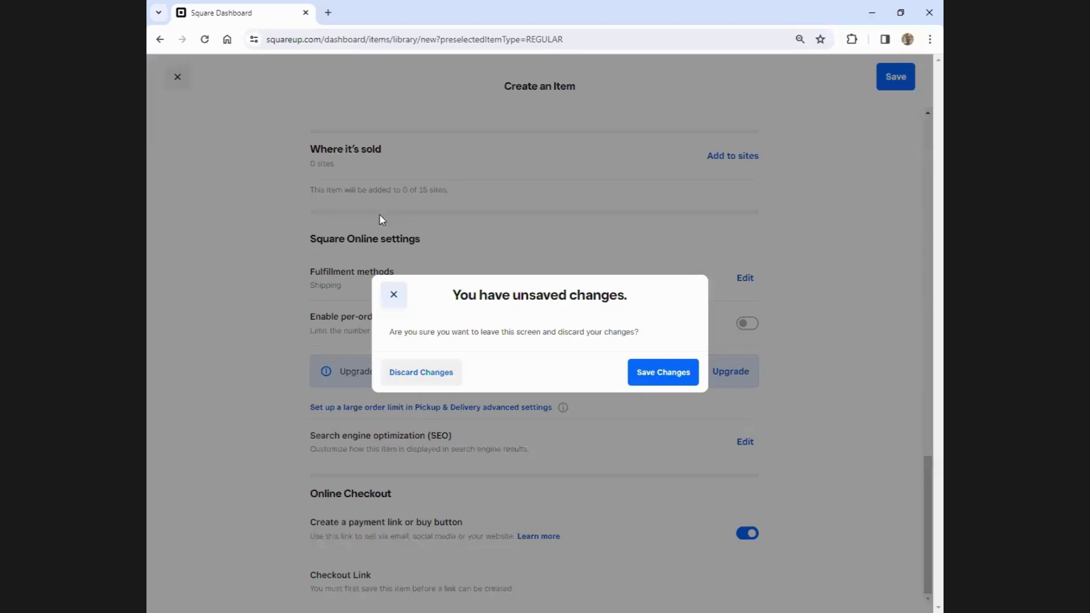
left_click(423, 373)
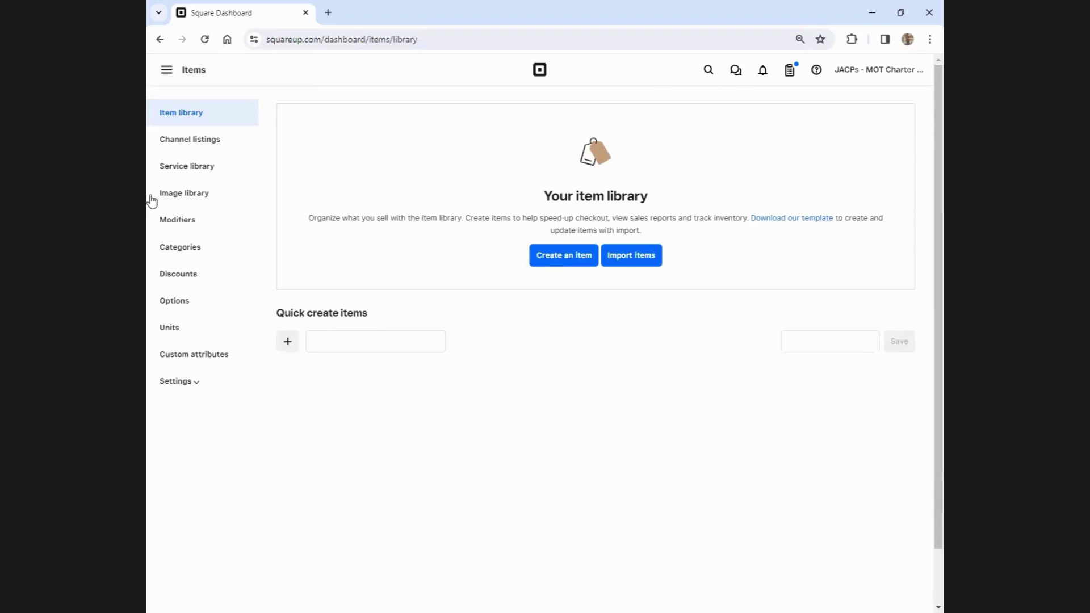
Open the hamburger navigation drawer listing Quick access and All products
left_click(176, 77)
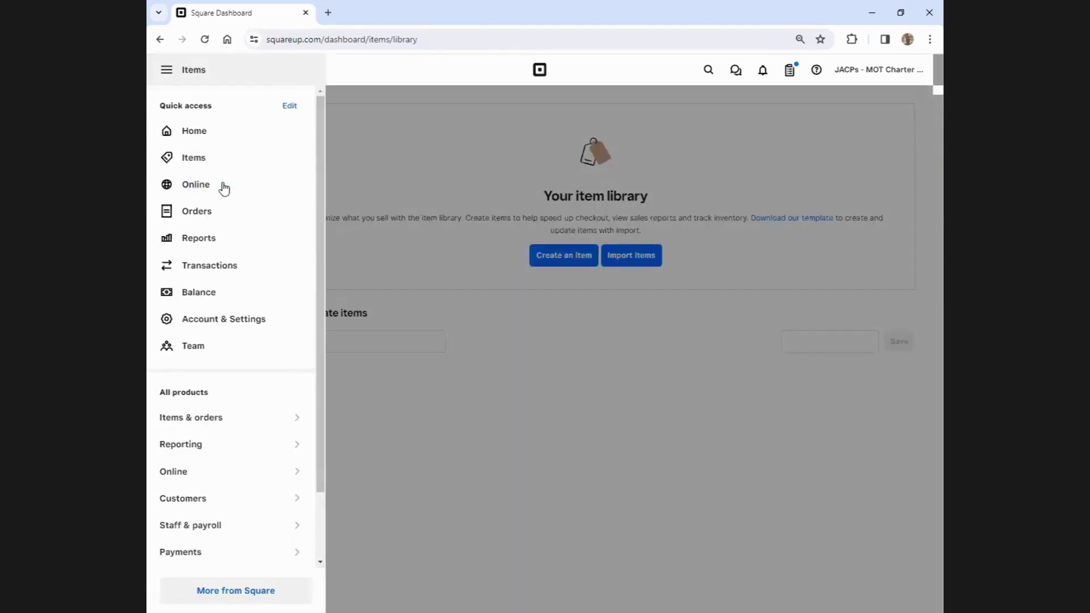